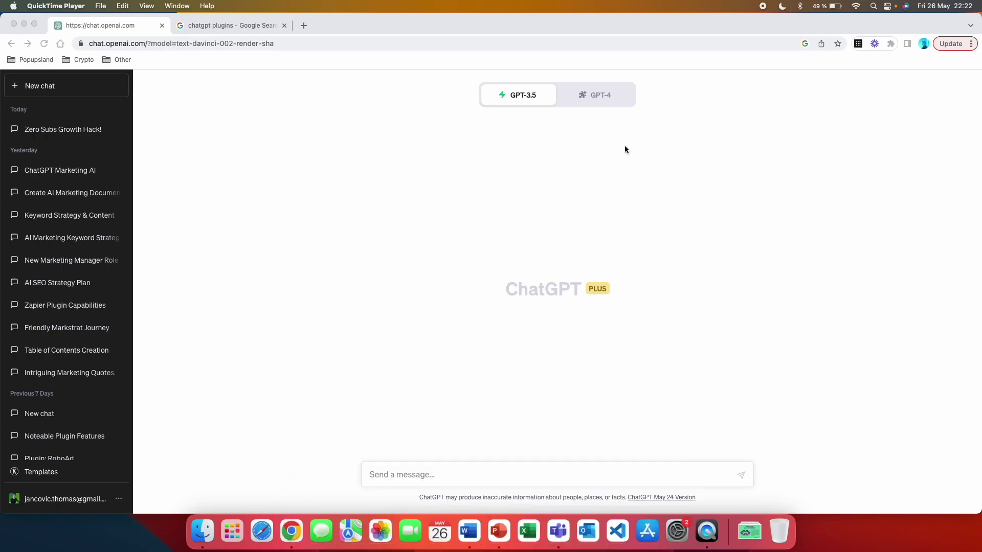
- Switch the new chat's model to GPT-4 with the Plugins beta
left_click(602, 95)
left_click(595, 95)
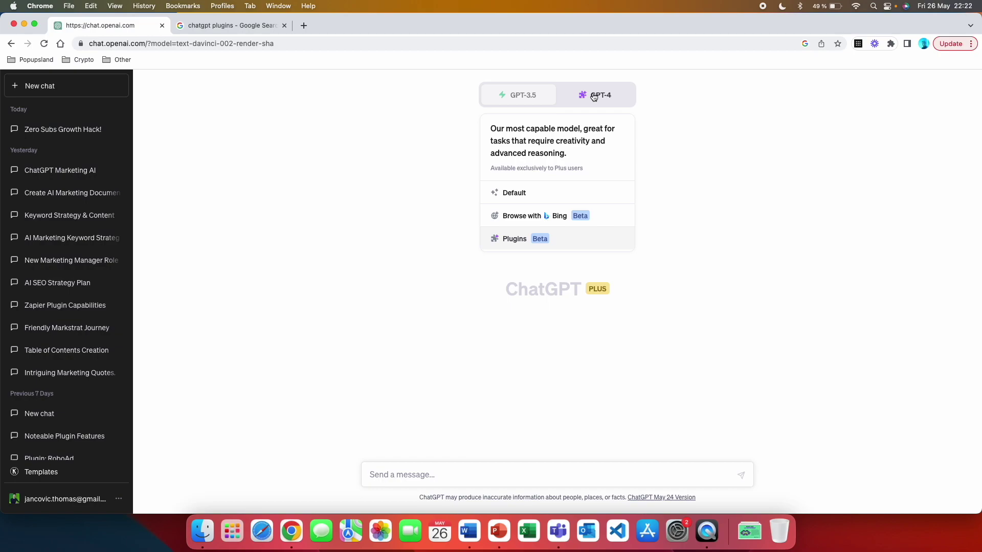
left_click(570, 246)
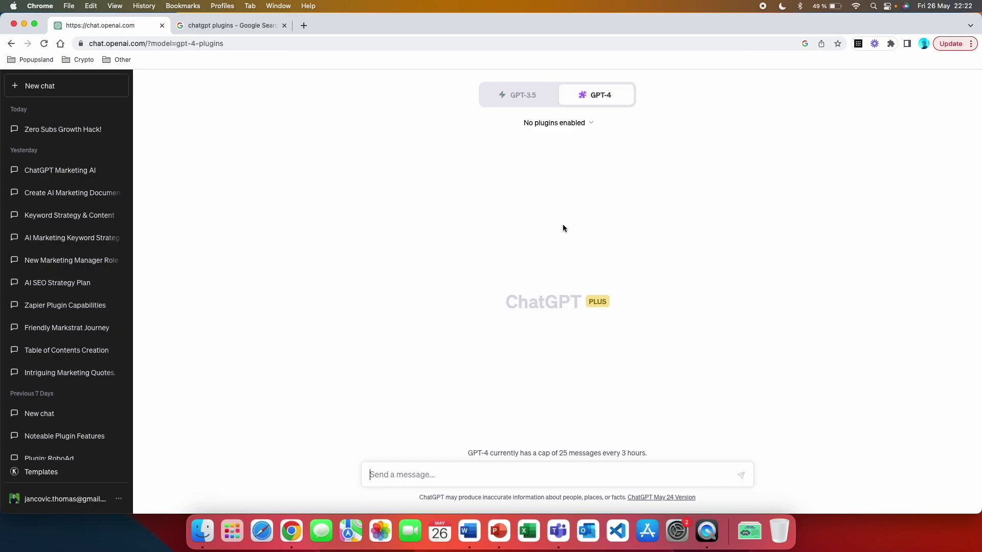
- Open the plugin store, install WebPilot from page 7 of the full plugin listing, and close the store
left_click(561, 128)
scroll(556, 220, "down", 5)
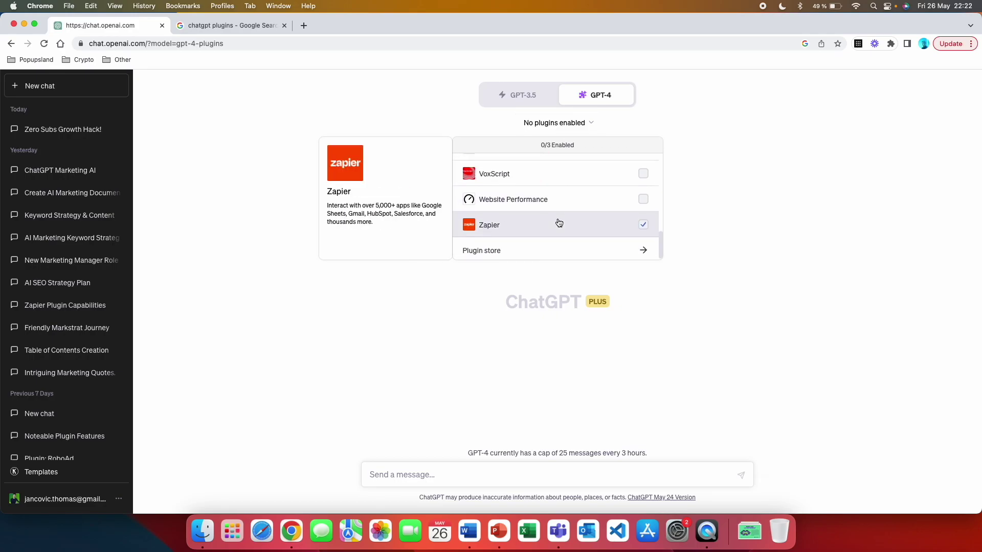
left_click(542, 250)
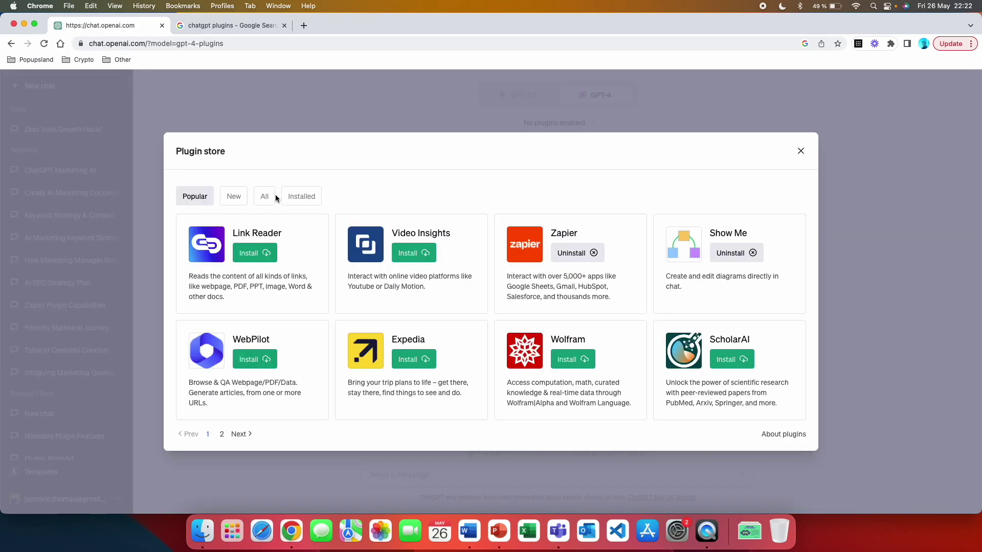
left_click(265, 197)
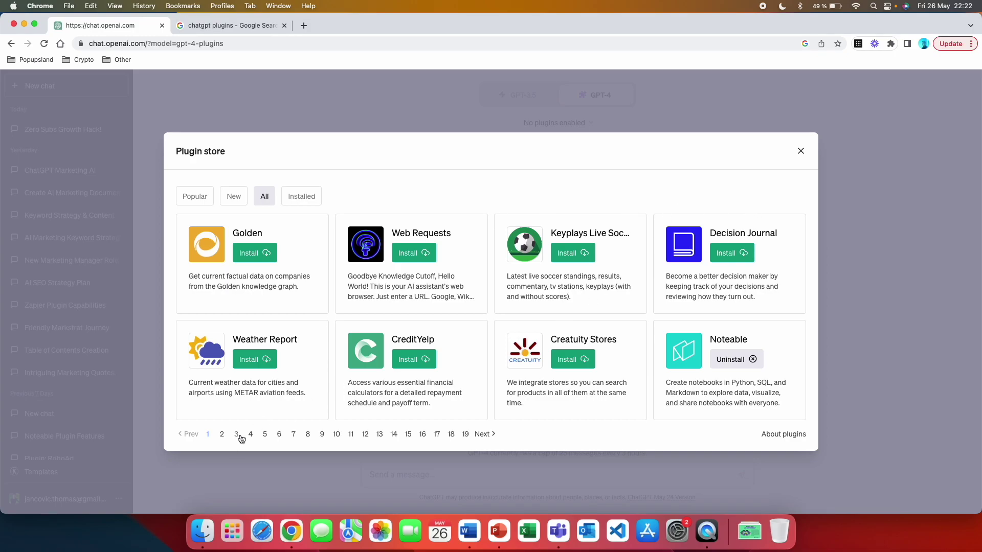
left_click(292, 436)
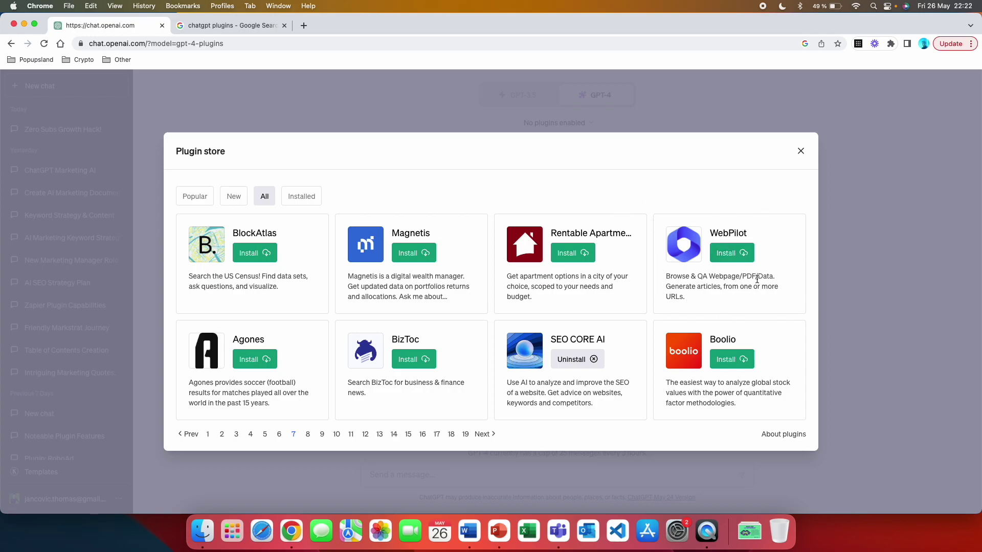
left_click(750, 256)
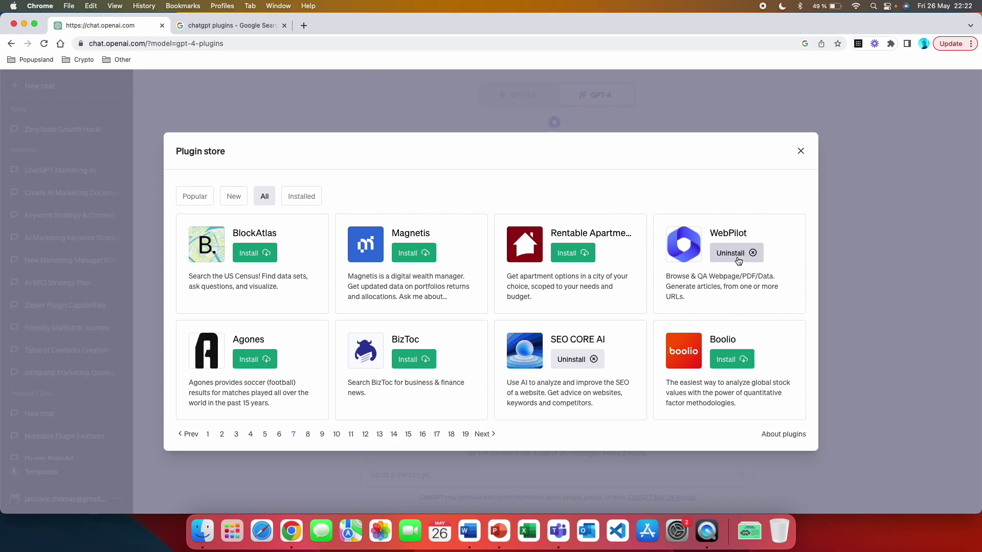
left_click(801, 151)
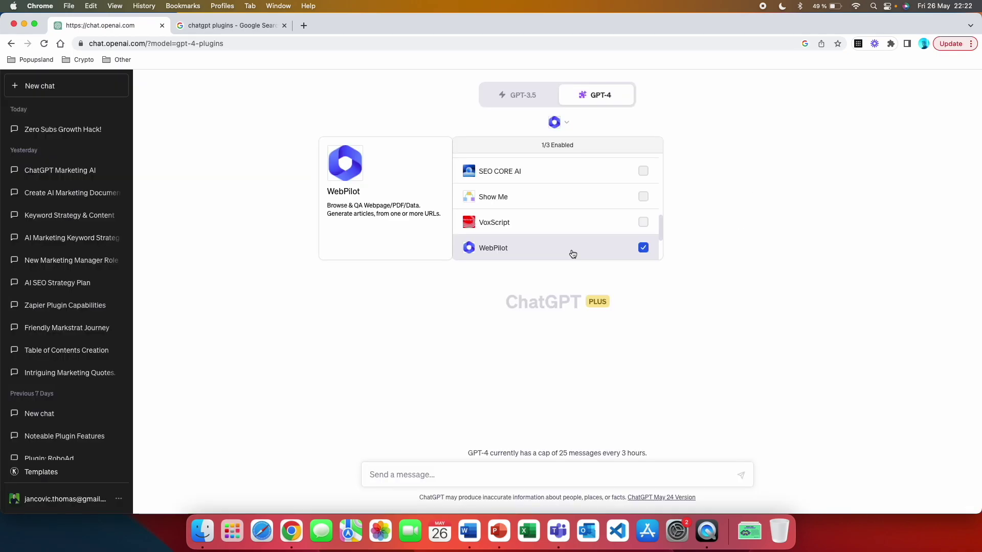
- Leave only WebPilot enabled for the chat and ask "what does this plugin do?"
left_click(573, 254)
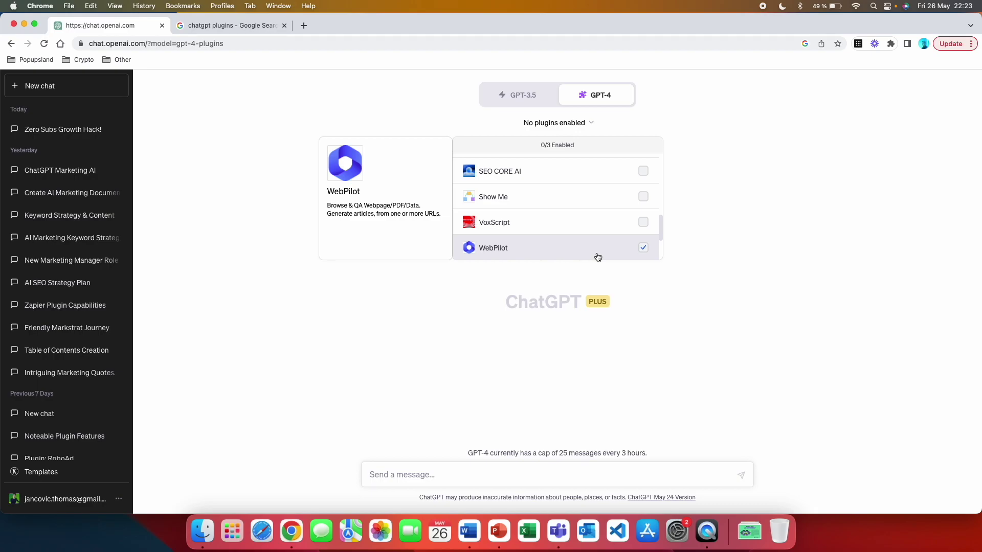
left_click(644, 249)
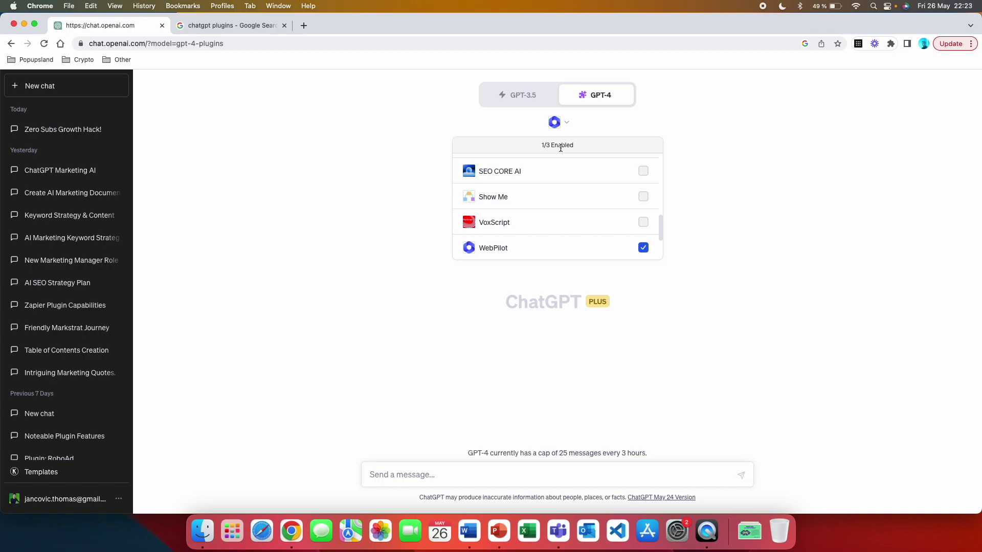
left_click(433, 476)
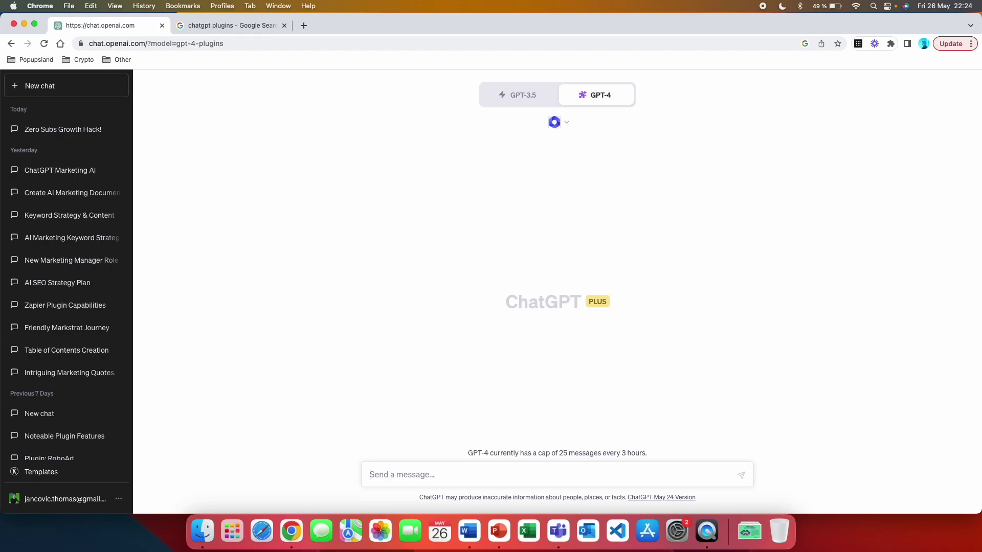
type("what does this plugin do?")
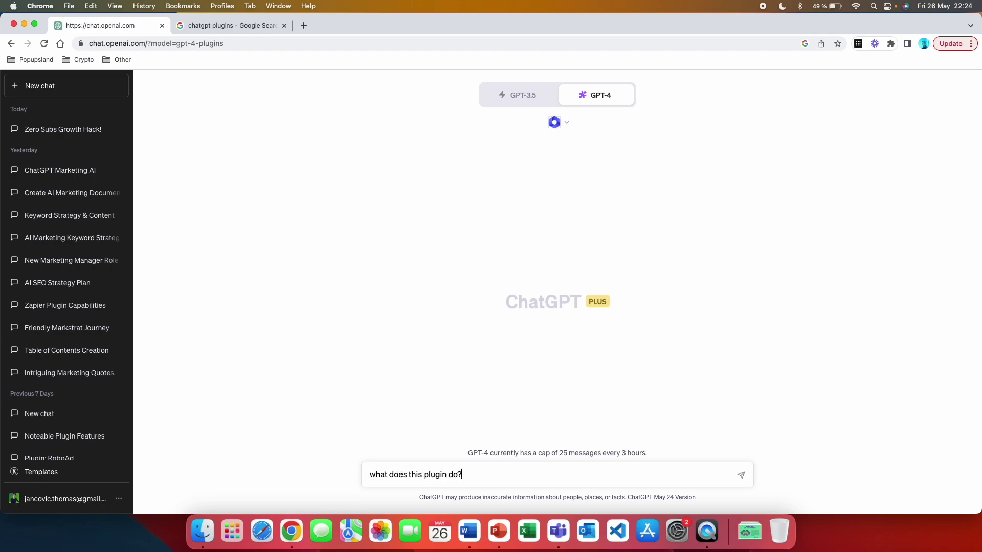
key("Return")
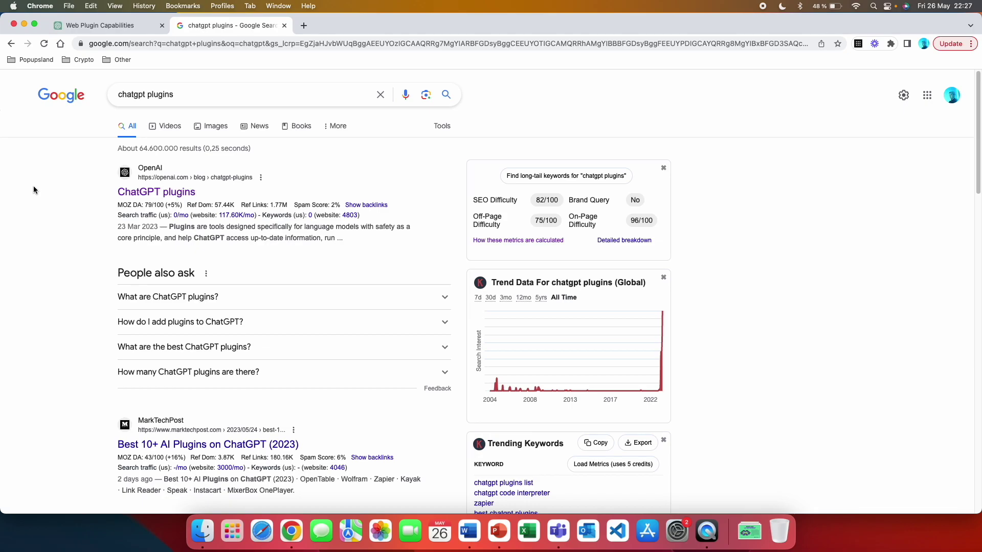
- Check the Google results page for "chatgpt plugins" and submit the prepared prompt asking WebPilot to analyse that first page in terms of SERP
scroll(69, 174, "down", 5)
scroll(102, 205, "up", 5)
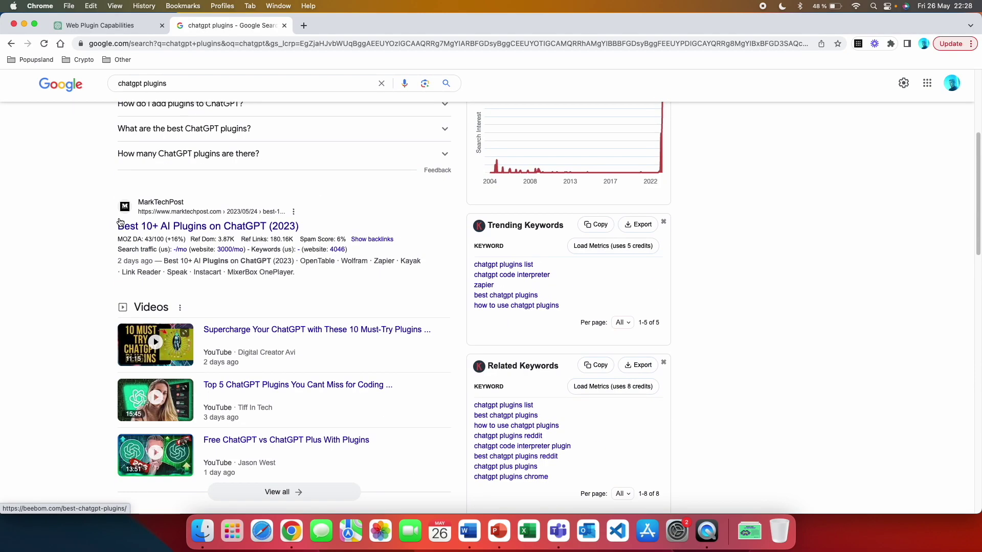
key("ctrl+shift+Tab")
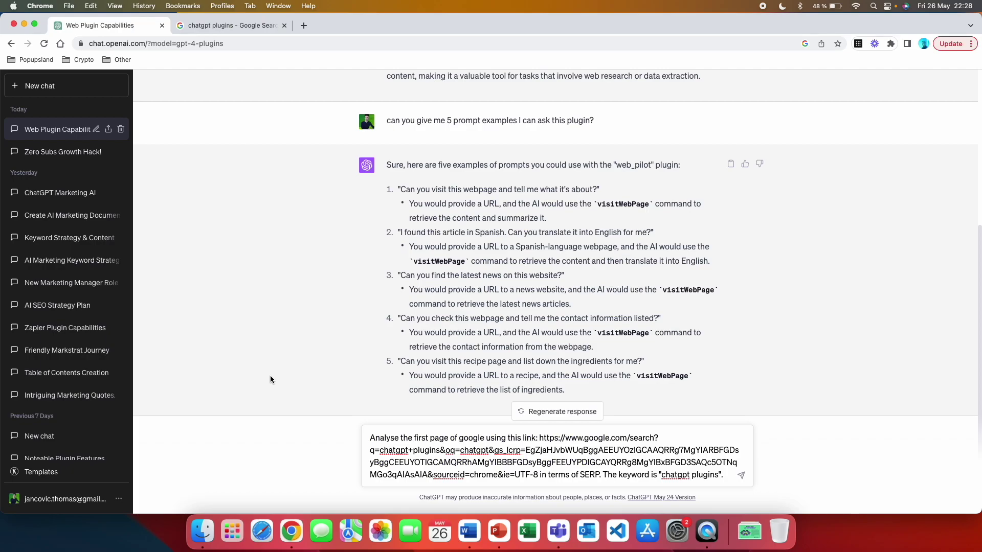
key("ctrl+Tab")
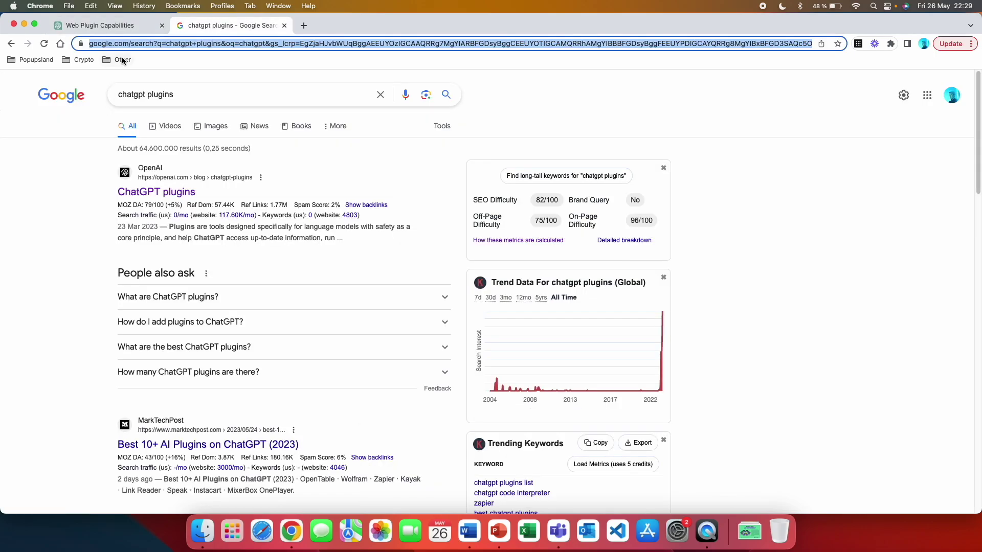
key("ctrl+shift+Tab")
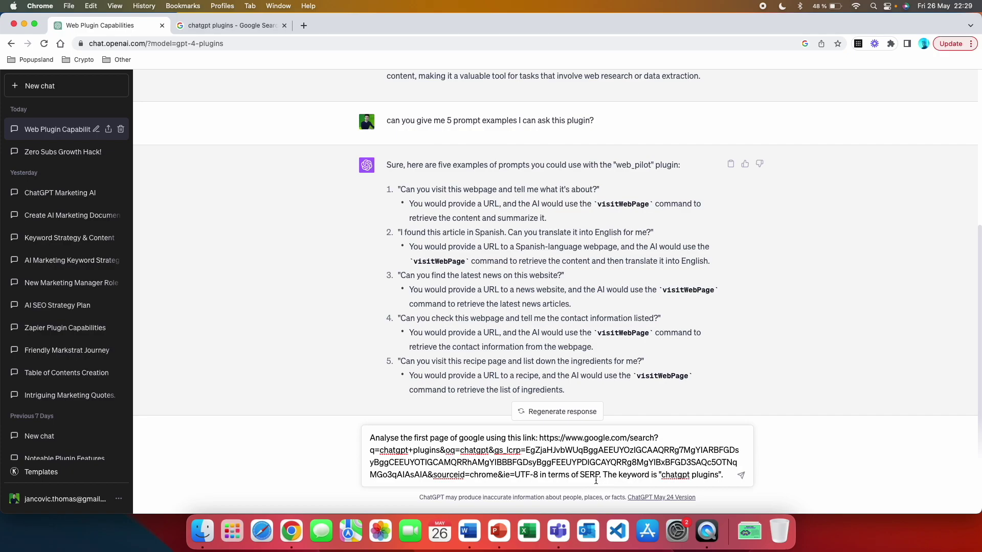
left_click(240, 25)
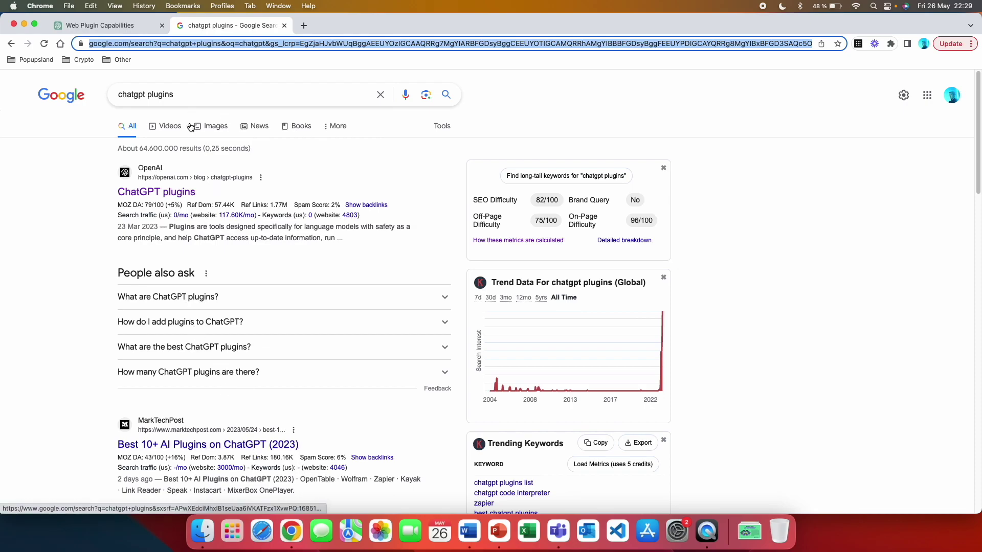
left_click(145, 27)
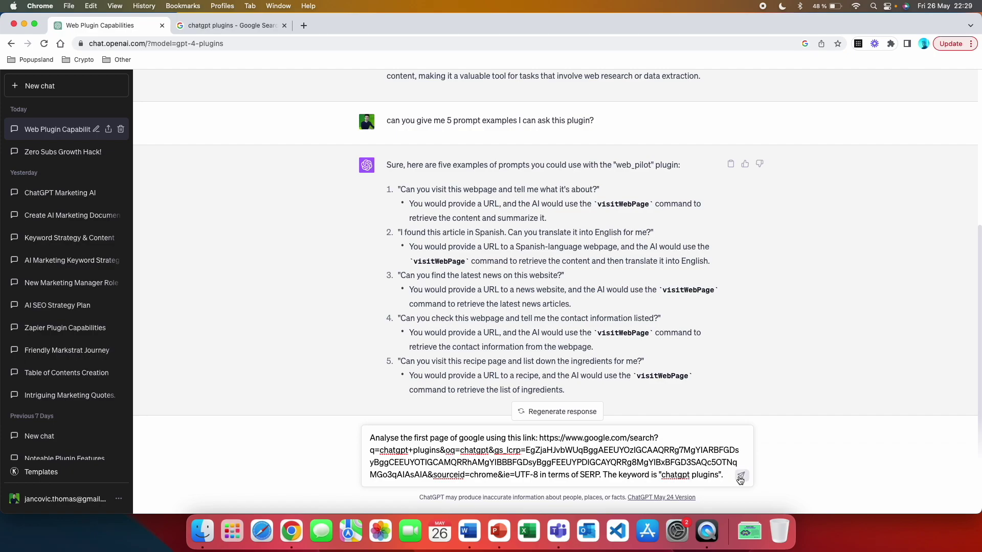
left_click(740, 477)
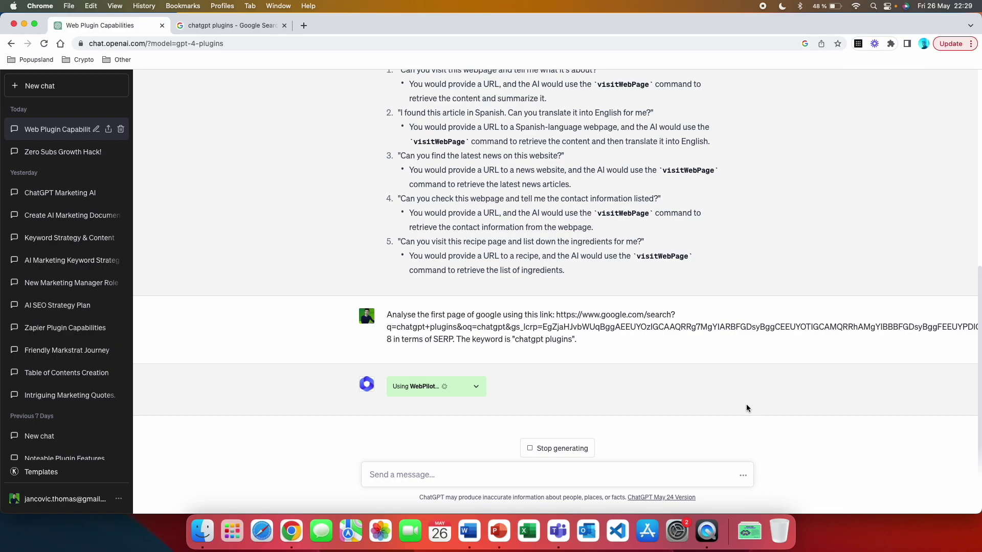
- Examine WebPilot's request and response data, and read the SERP analysis from organic results through related searches
scroll(633, 159, "up", 10)
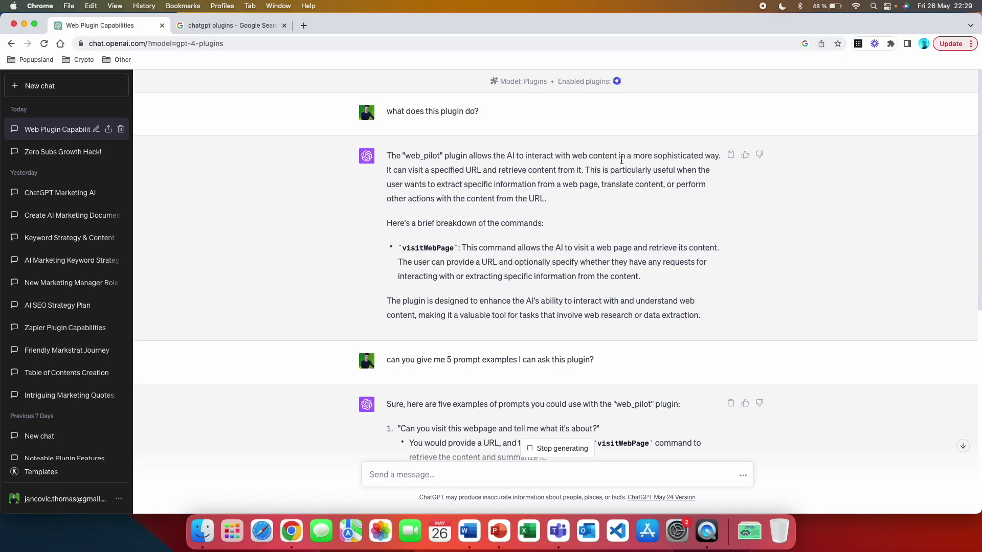
scroll(462, 198, "down", 15)
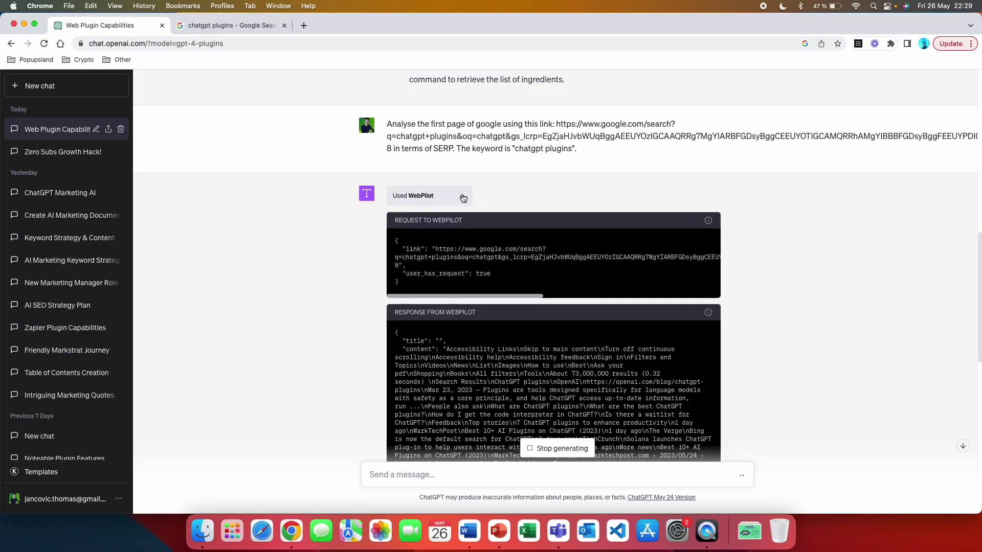
scroll(470, 240, "down", 4)
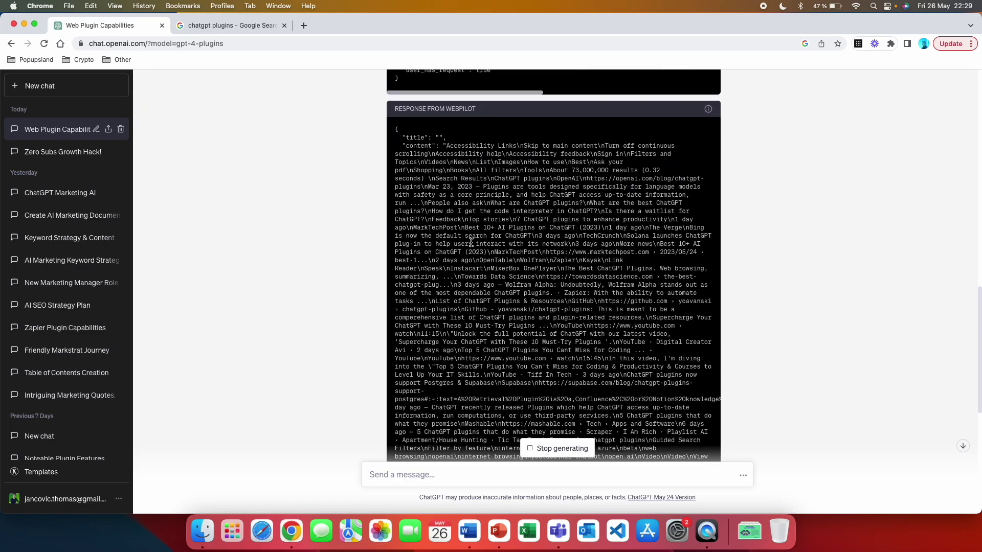
scroll(669, 362, "up", 1)
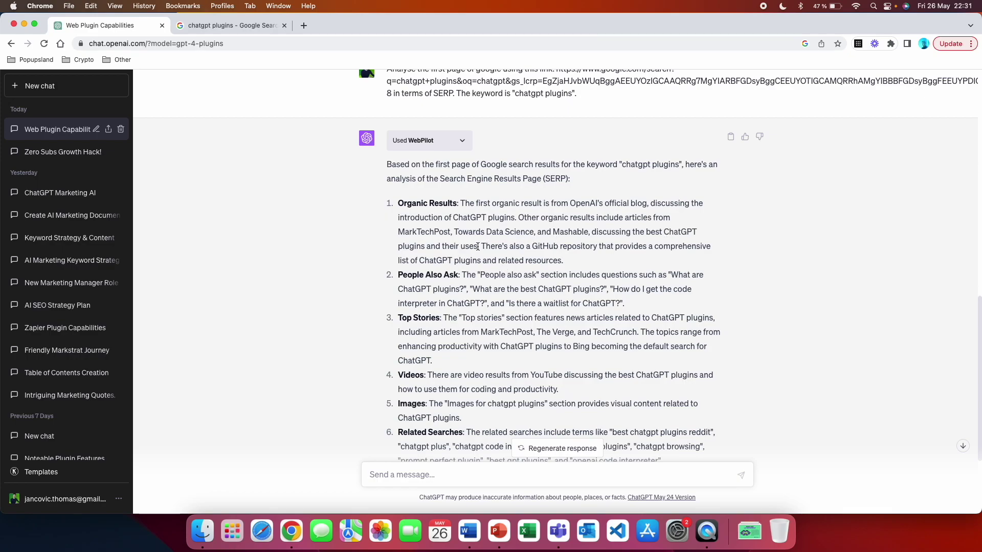
left_click_drag(479, 246, 639, 239)
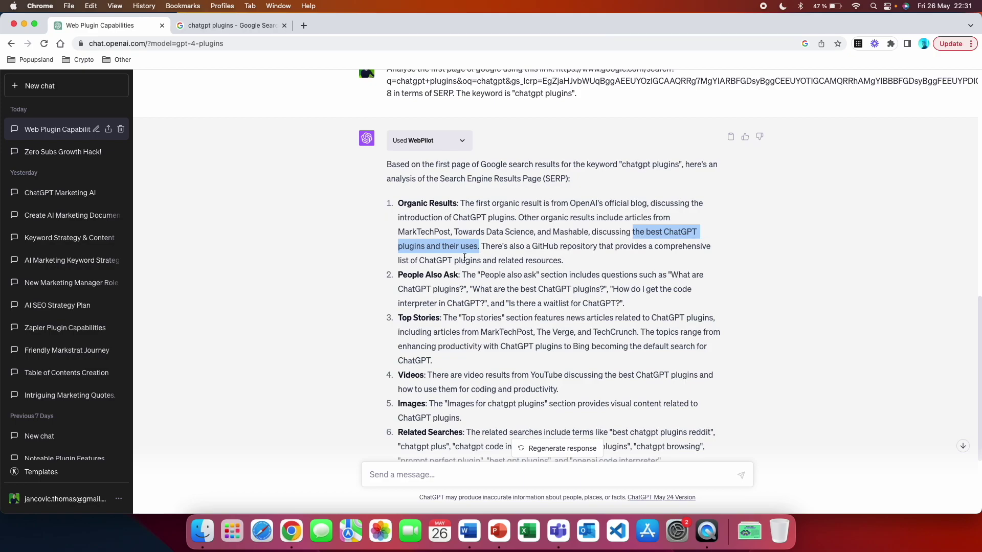
left_click(464, 257)
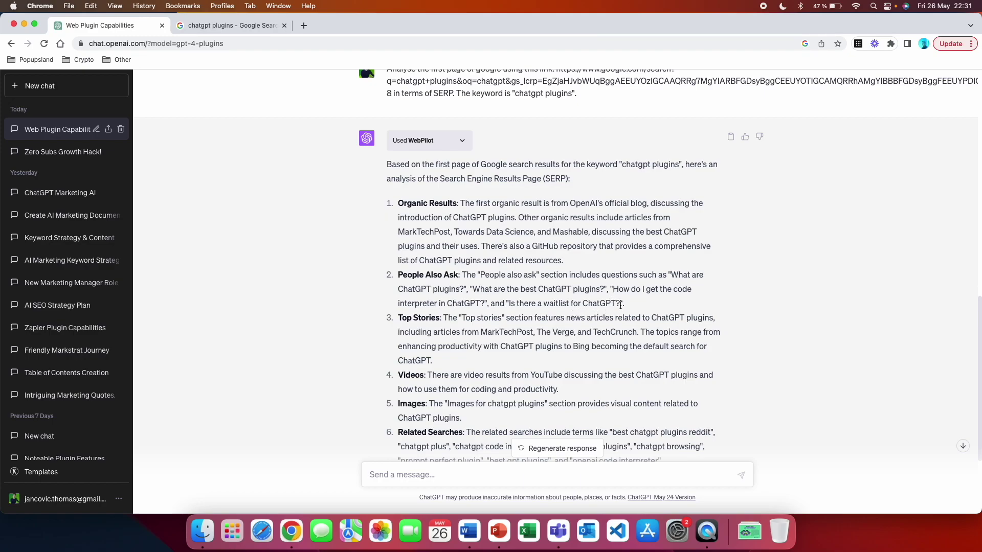
left_click_drag(633, 308, 669, 277)
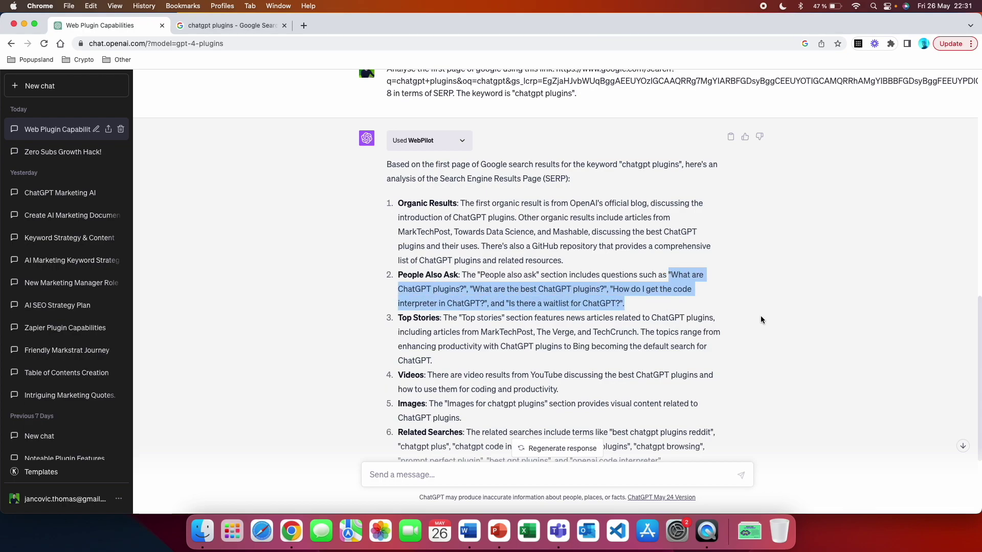
scroll(741, 314, "down", 4)
left_click(490, 237)
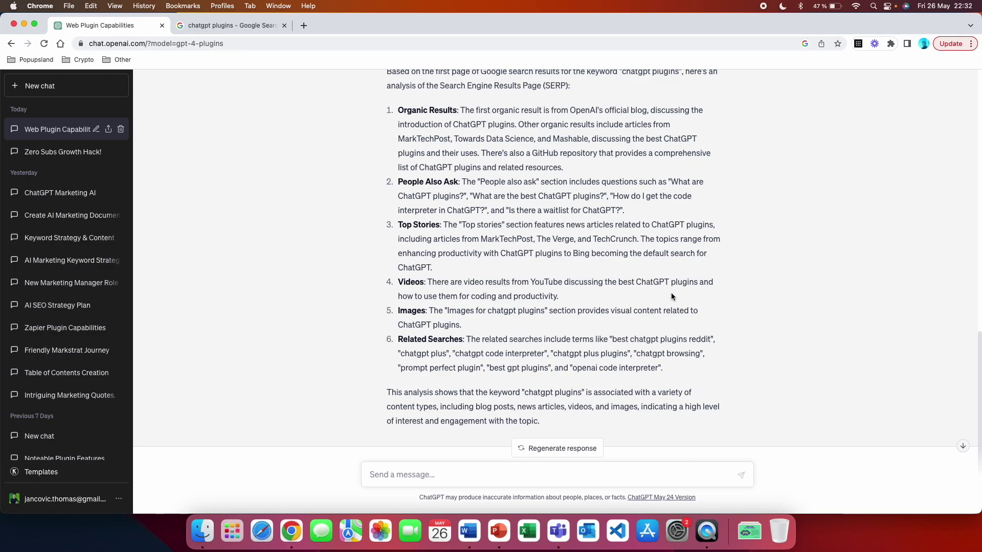
left_click_drag(558, 296, 429, 282)
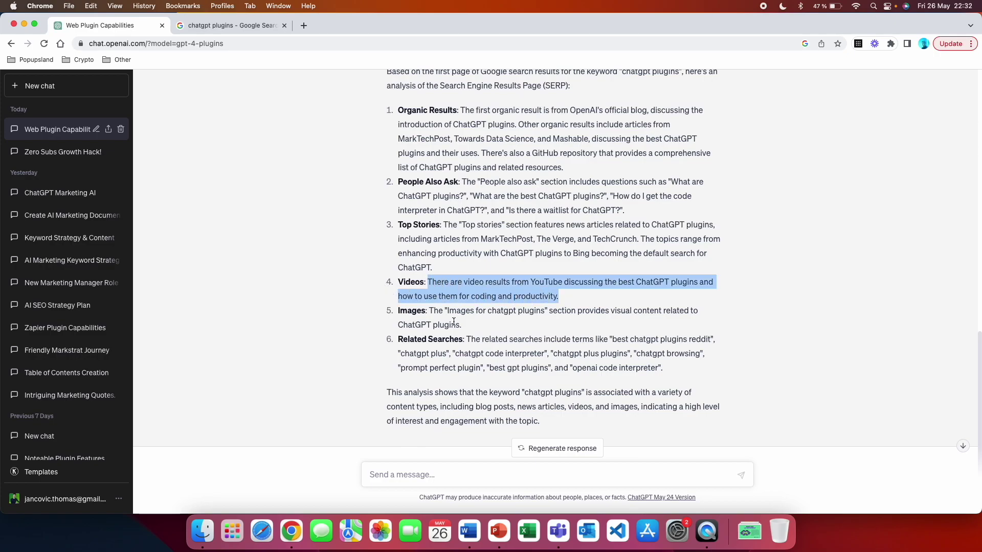
left_click_drag(667, 369, 385, 364)
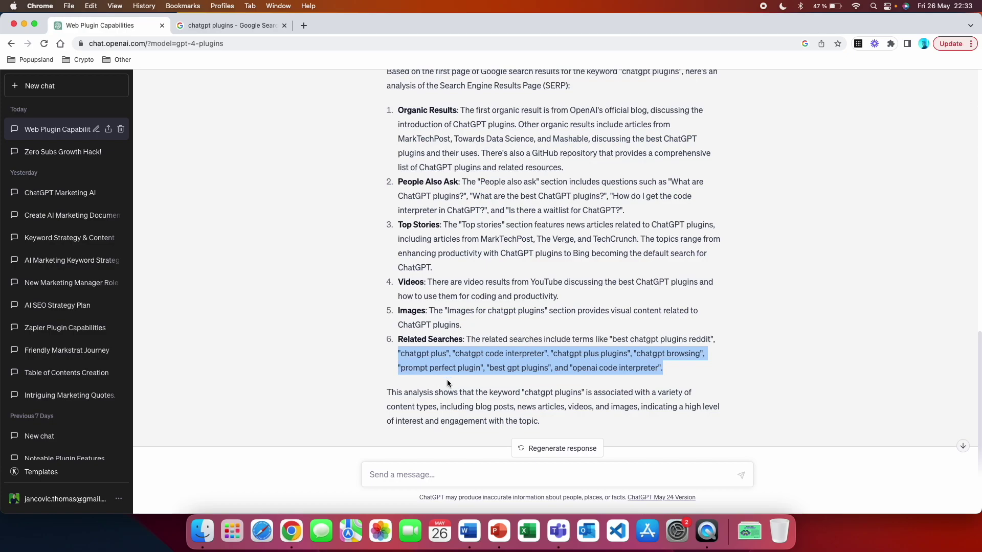
left_click(630, 366)
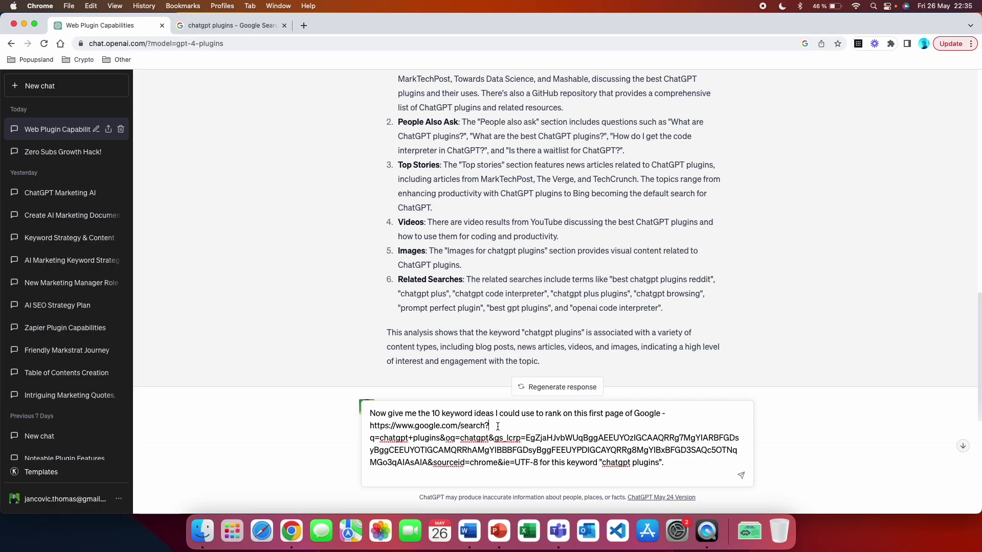
- Submit the prepared prompt asking for 10 keyword ideas to rank on the linked Google first page for "chatgpt plugins", and review the suggestions
left_click(197, 23)
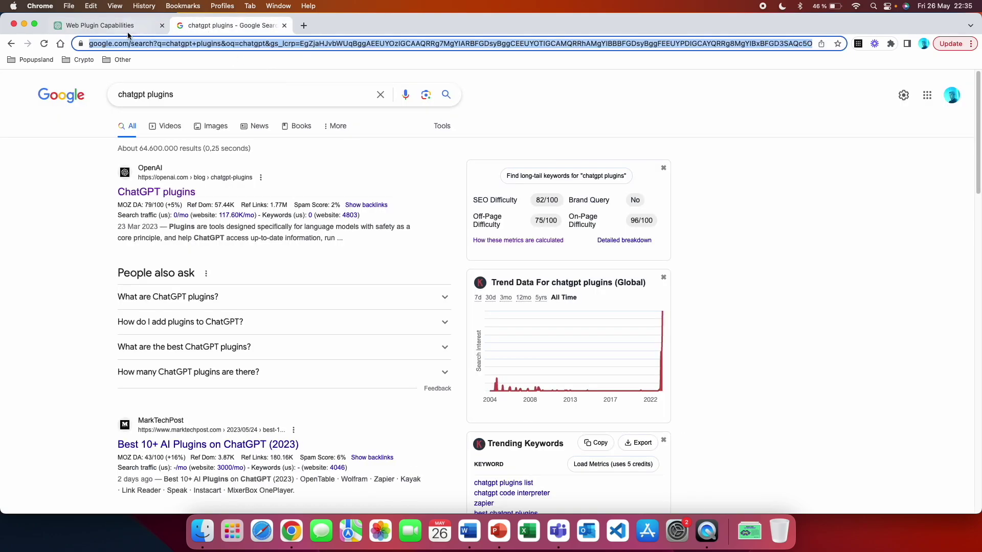
left_click(127, 31)
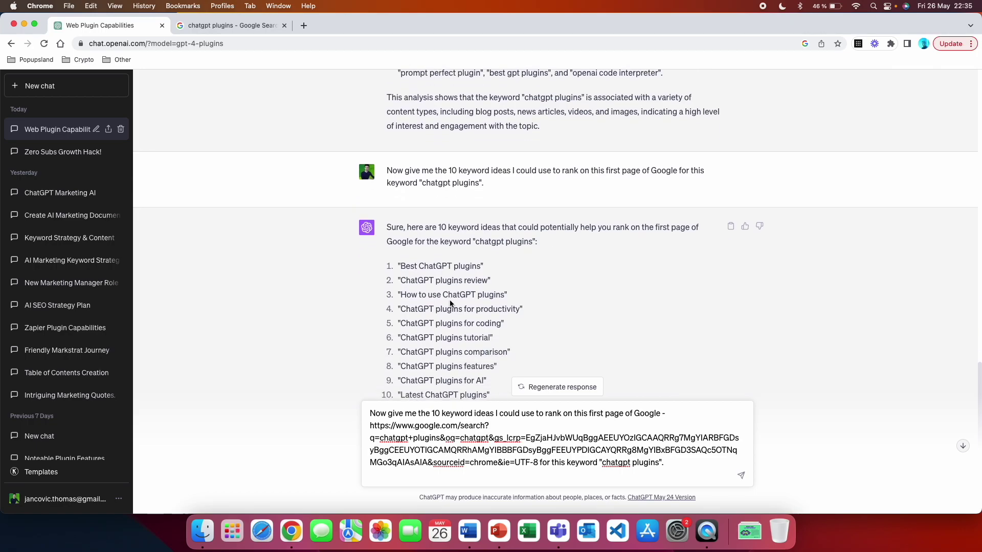
scroll(450, 238, "up", 5)
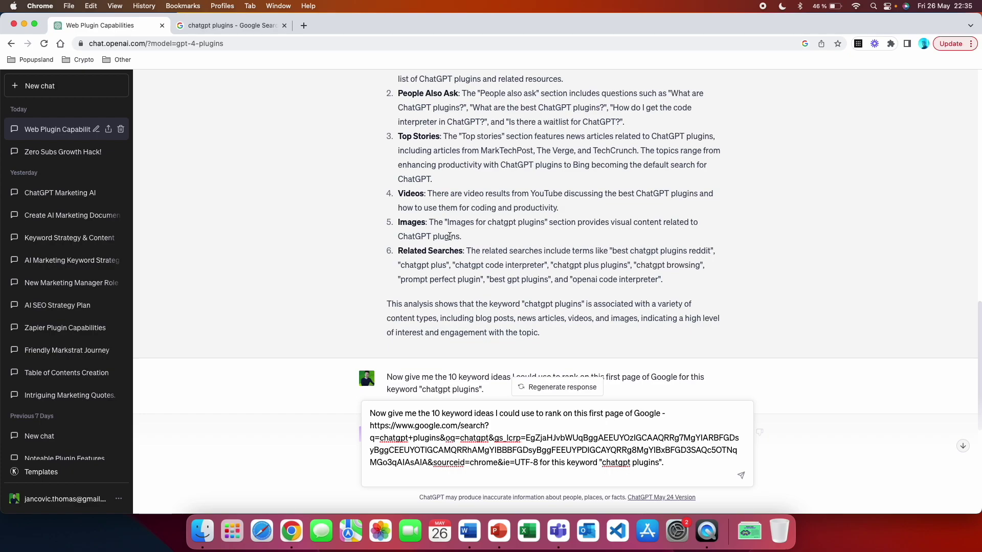
scroll(450, 236, "up", 1)
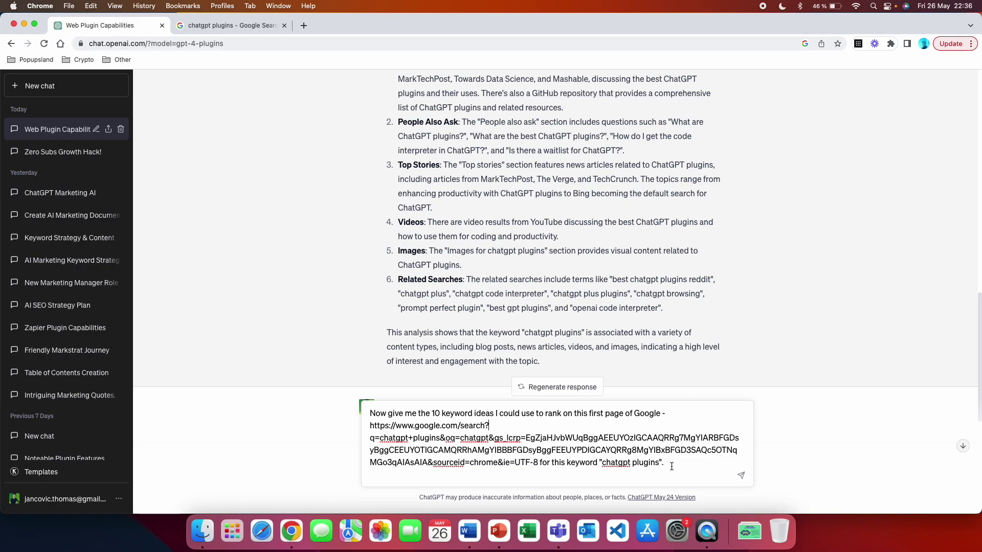
left_click(741, 476)
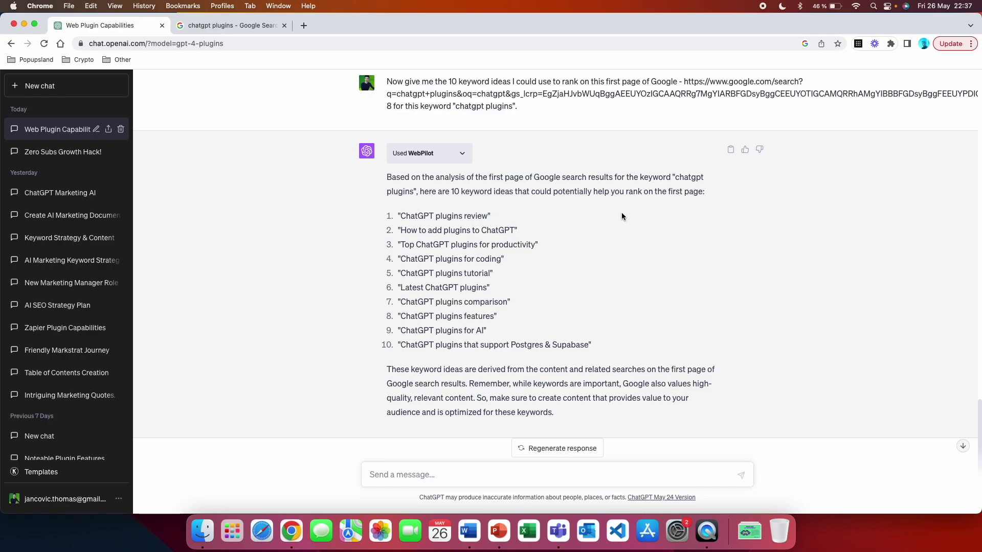
left_click_drag(611, 344, 402, 220)
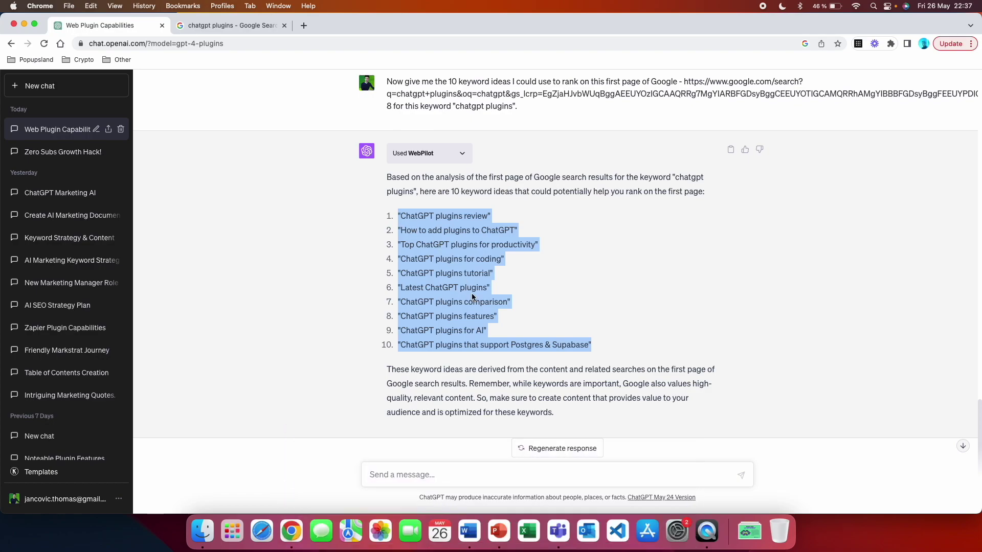
left_click(454, 392)
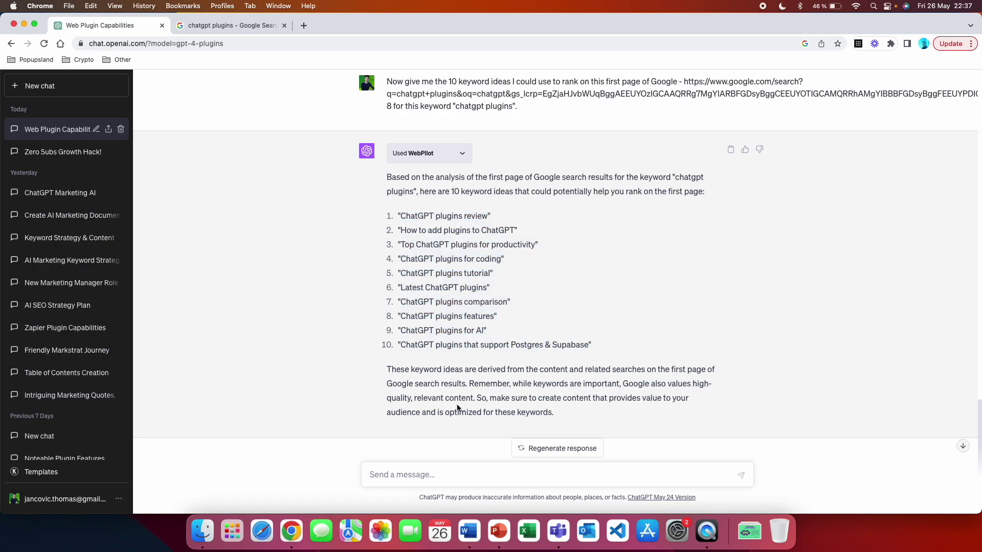
left_click_drag(467, 387, 388, 369)
left_click(387, 369)
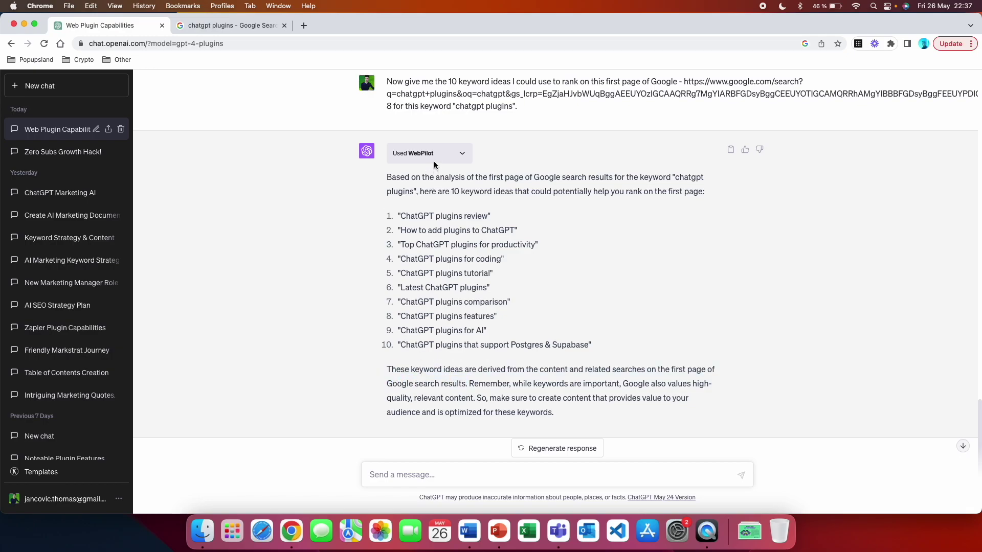
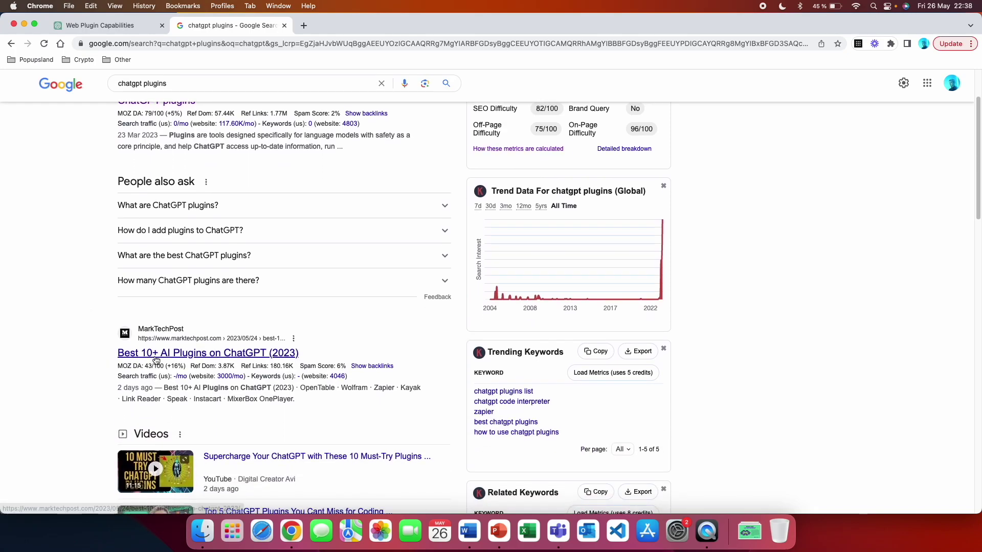
- Open MarkTechPost's "Best 10+ AI Plugins on ChatGPT (2023)" result and submit the prompt asking for its SEO analysis and why it ranks number 2
left_click(156, 357)
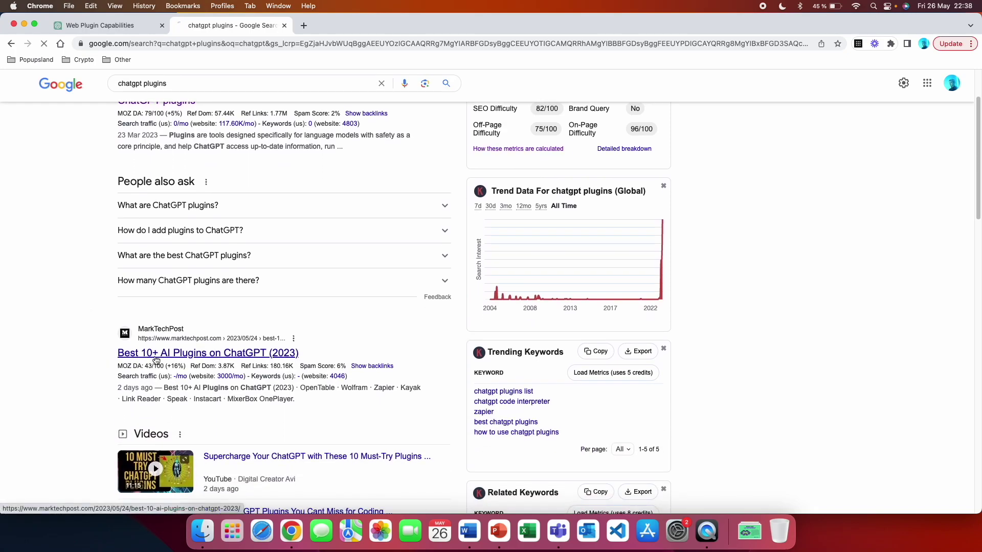
left_click(168, 42)
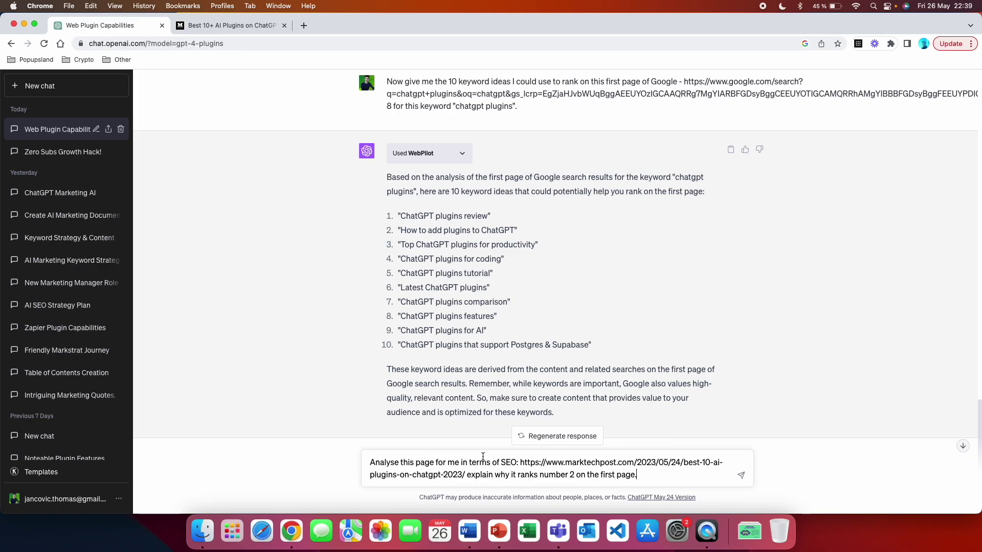
left_click(522, 464)
left_click(740, 476)
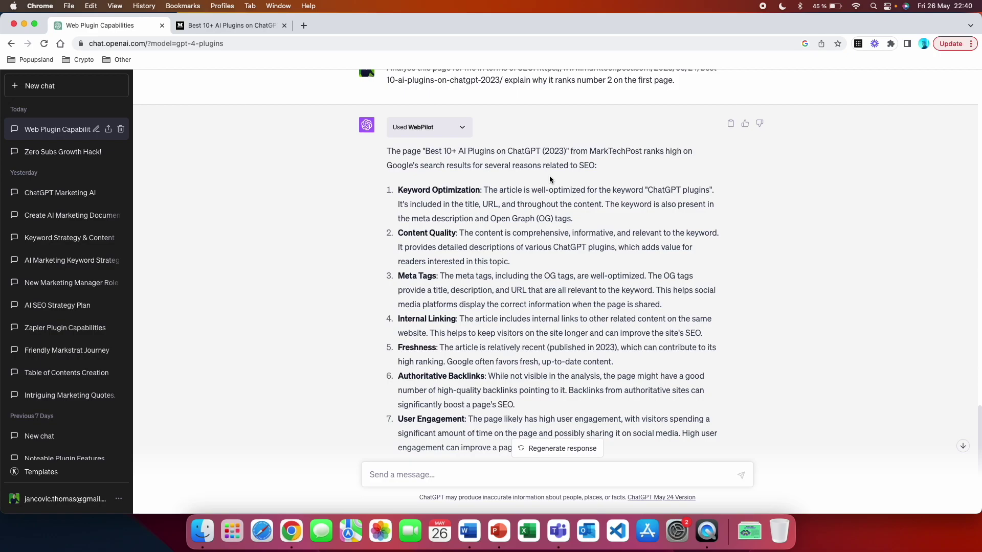
- Read the SEO reasons given for the MarkTechPost article's ranking, from keyword optimization through internal linking, freshness and user engagement
scroll(550, 179, "down", 1)
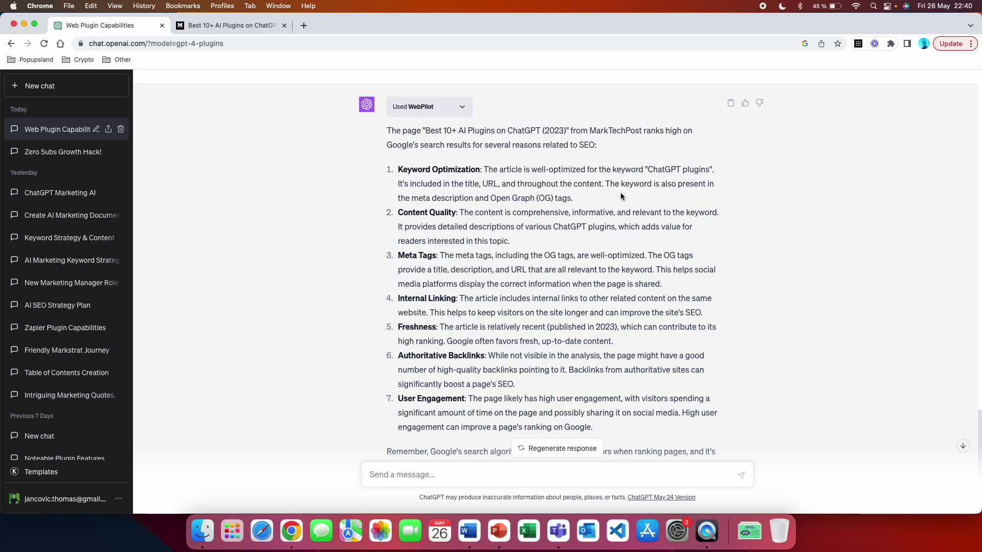
left_click_drag(604, 184, 409, 187)
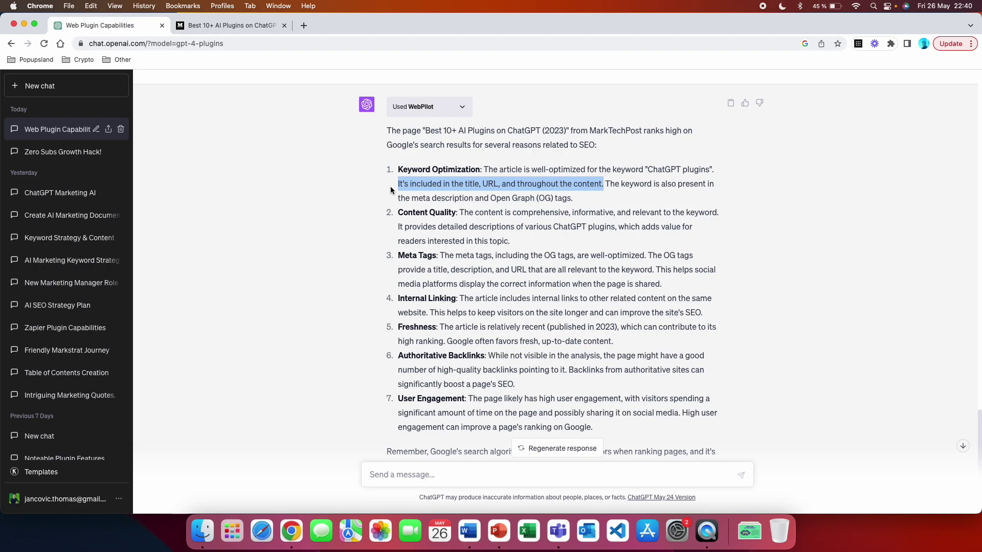
left_click(675, 195)
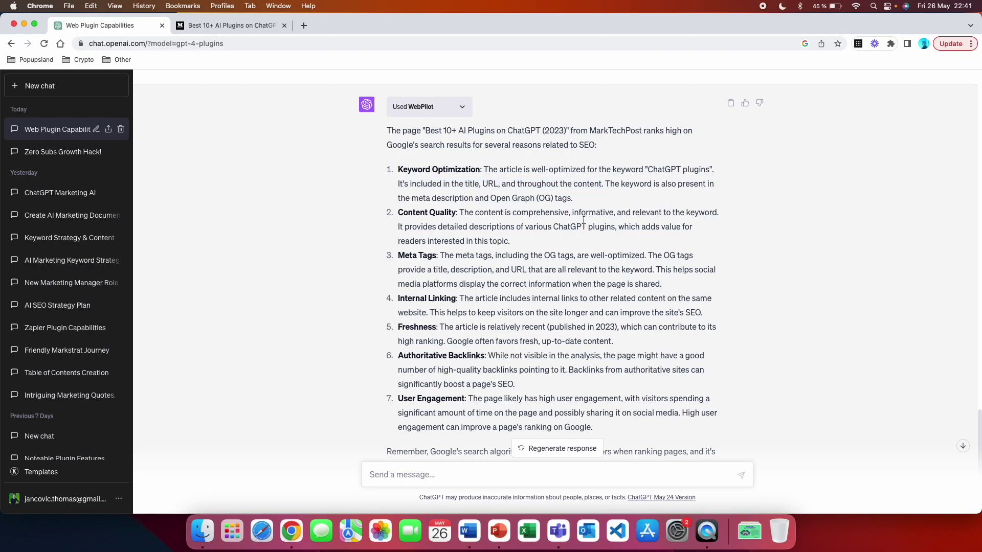
scroll(584, 220, "down", 2)
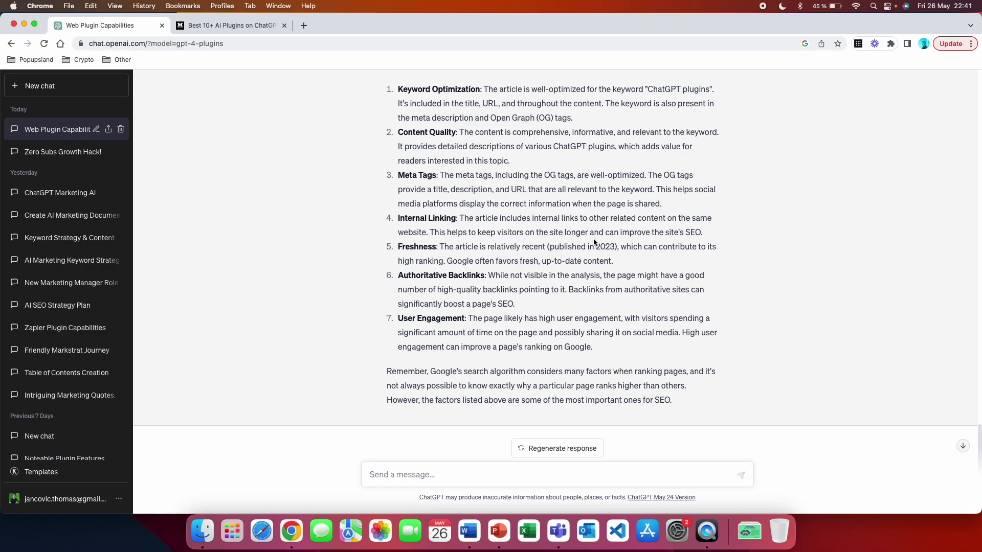
left_click_drag(703, 232, 431, 233)
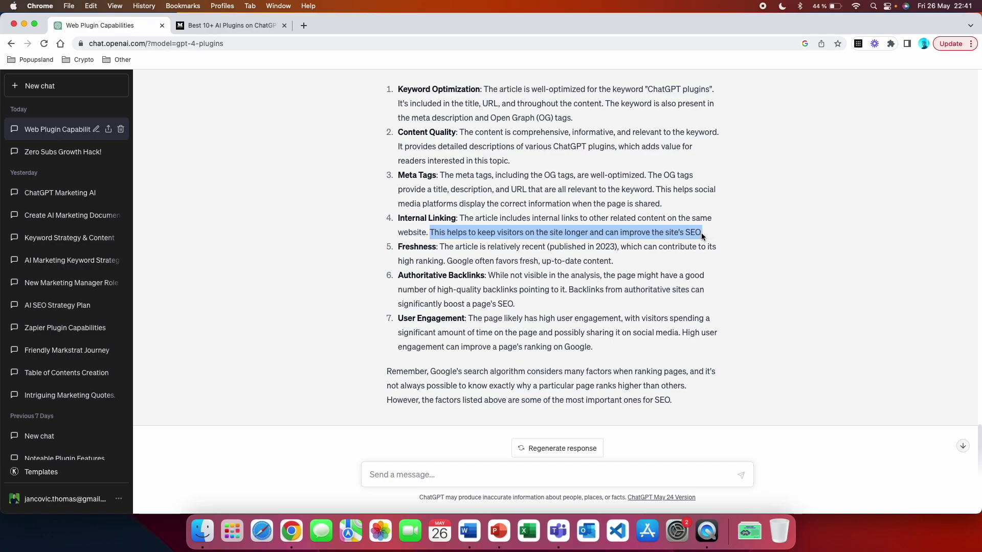
left_click(408, 206)
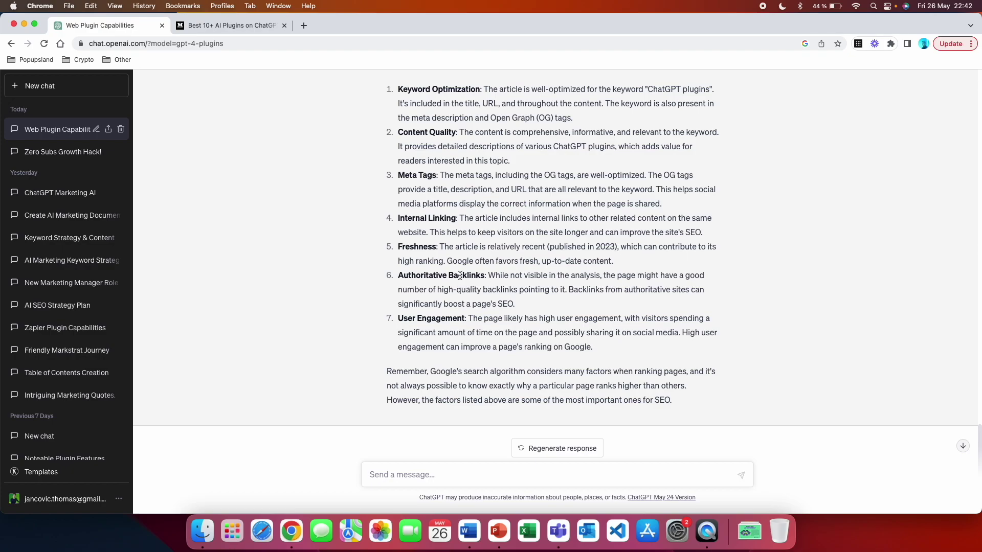
mouse_move(446, 262)
left_mouse_down()
mouse_move(593, 233)
mouse_move(636, 246)
mouse_move(430, 254)
left_mouse_up()
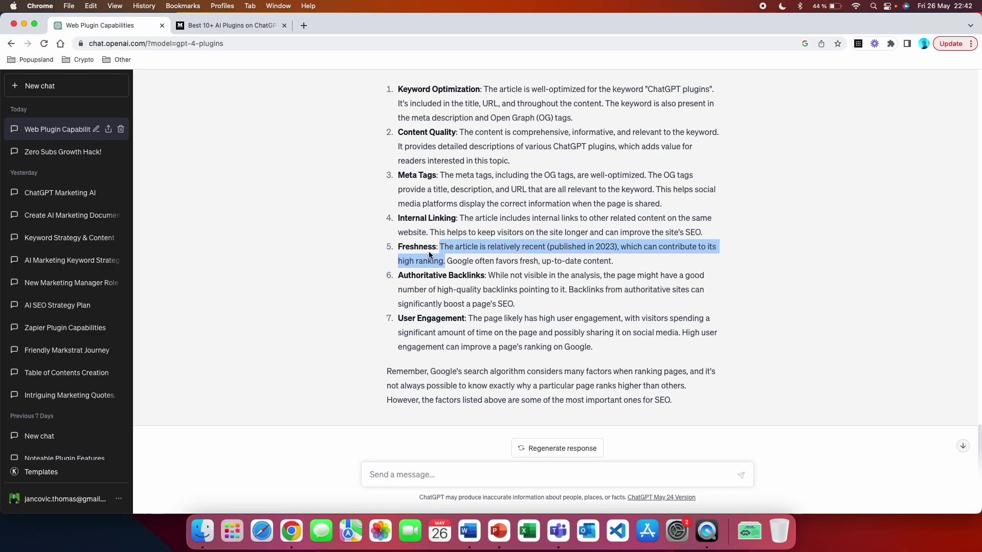
left_click(343, 249)
scroll(420, 265, "down", 1)
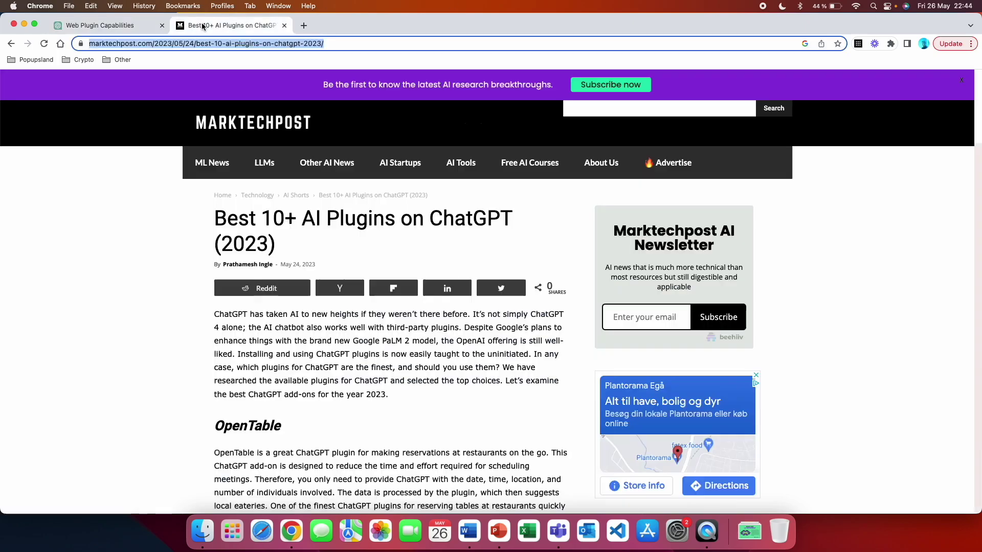
- Close the LSI keywords picture and submit the prompt for LSI keywords for "chatgpt plugins" that are not included in the MarkTechPost article
left_click(215, 25)
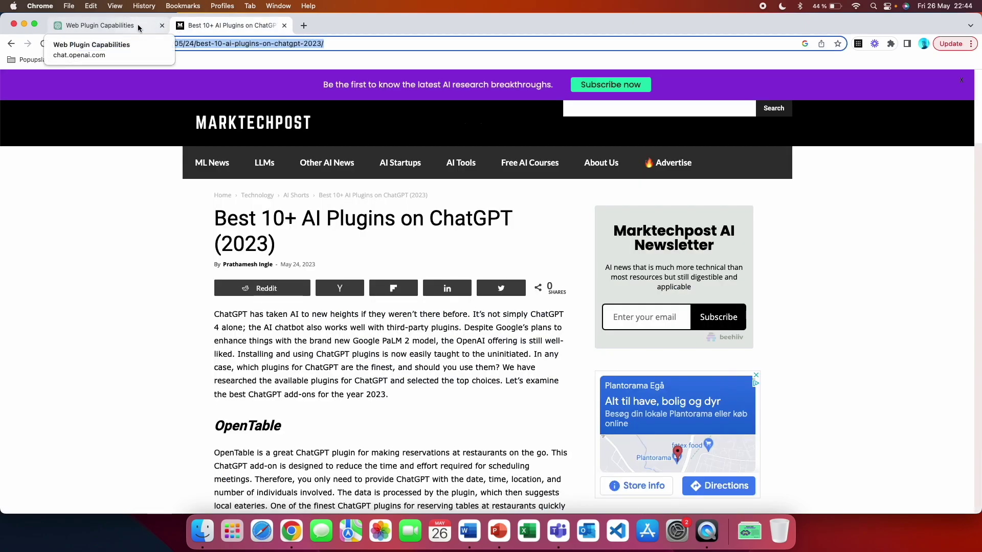
left_click(137, 25)
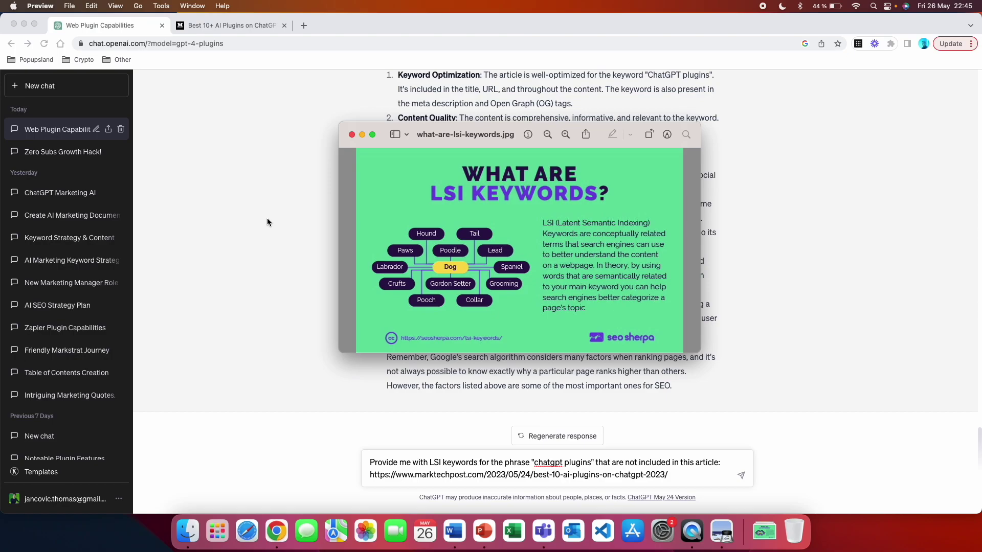
key("super+q")
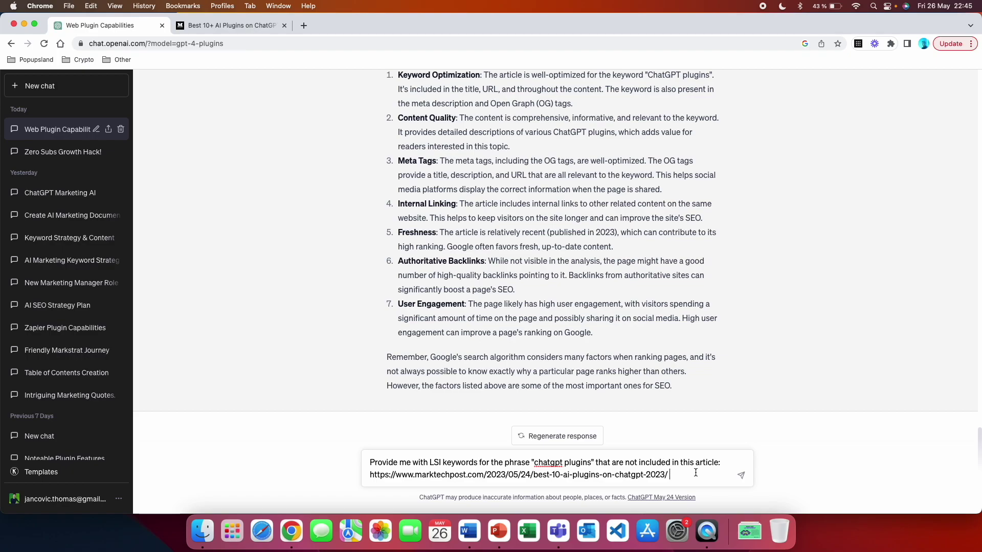
key("Return")
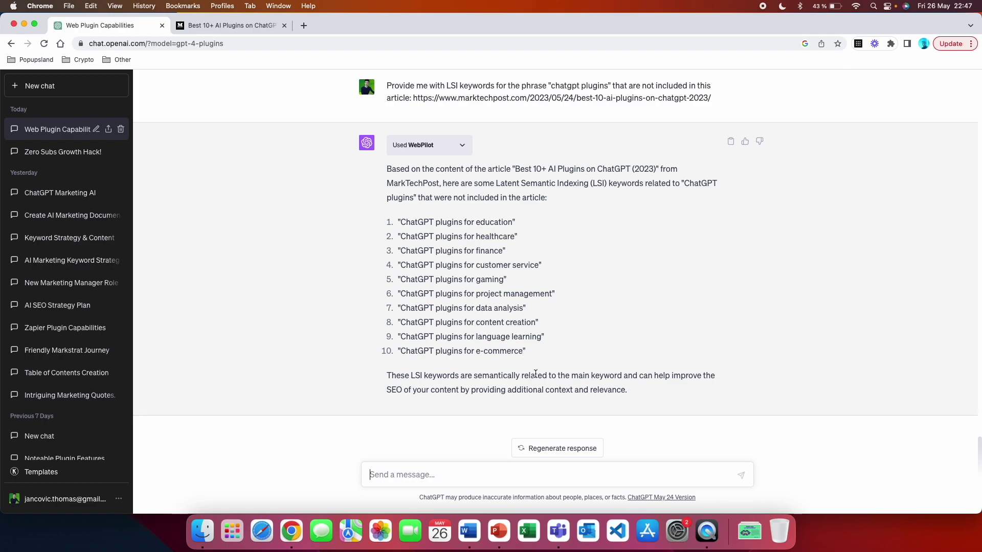
- Reuse the last prompt without the word "not" to ask for LSI keywords that are included in the MarkTechPost article
left_click_drag(720, 103, 385, 86)
key("super+c")
left_click(432, 478)
key("super+v")
double_click(634, 463)
key("BackSpace")
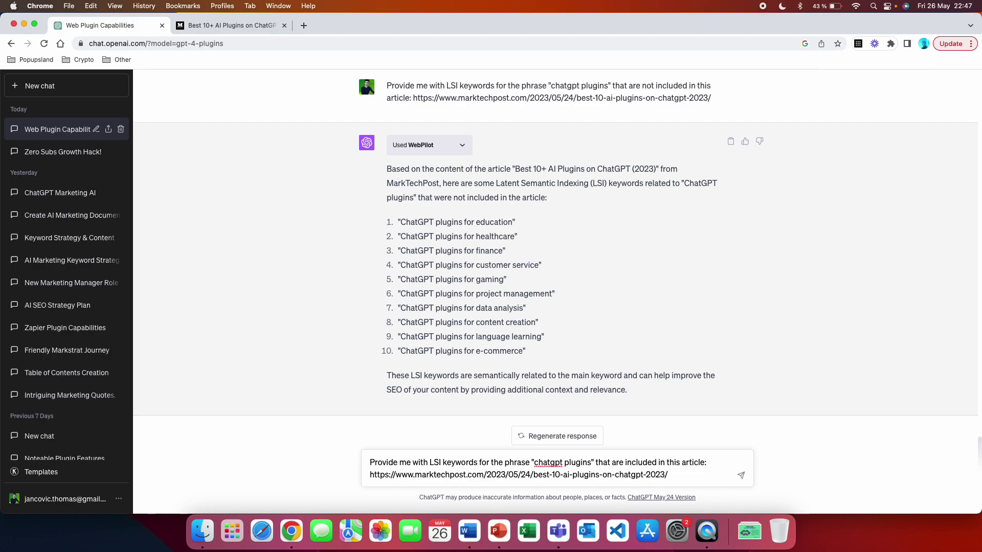
left_click(741, 475)
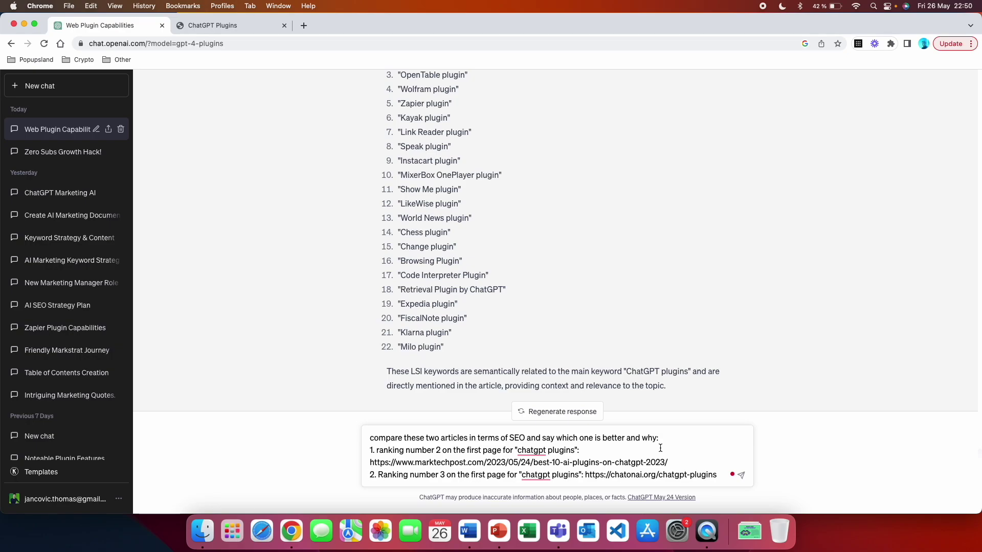
- Look over Chatonai's "ChatGPT Plugins" article from the Google results and submit the prompt comparing it with the MarkTechPost article in terms of SEO
key("ctrl+Tab")
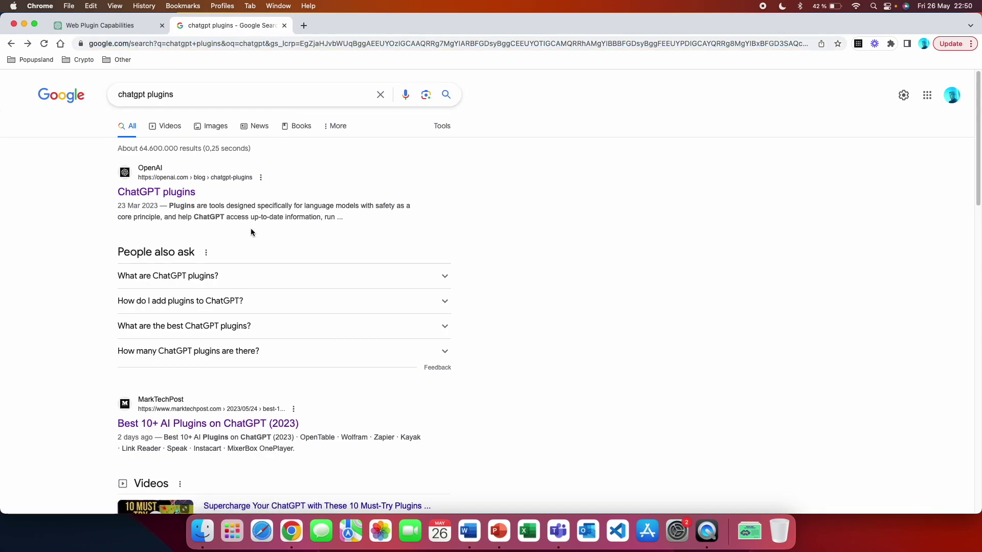
scroll(251, 228, "down", 5)
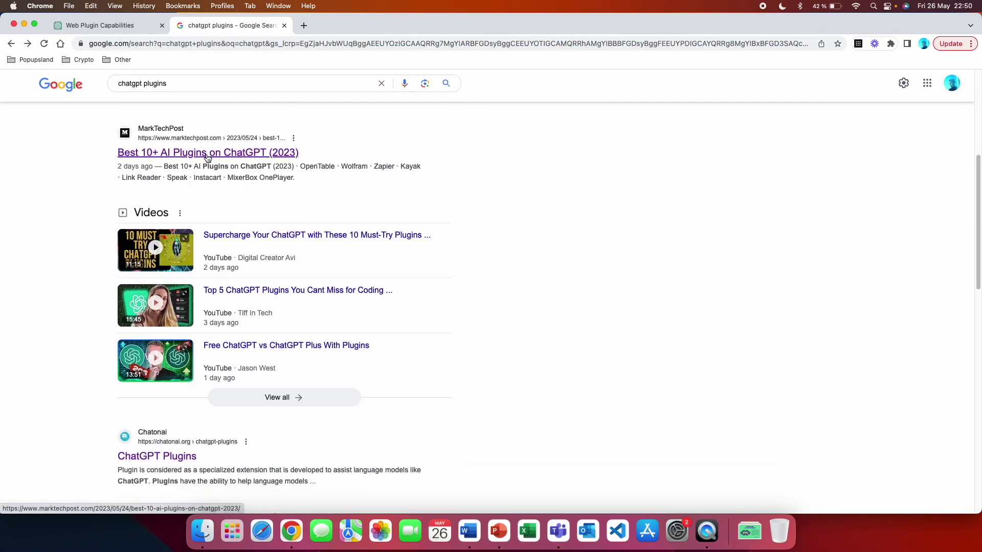
scroll(207, 158, "down", 2)
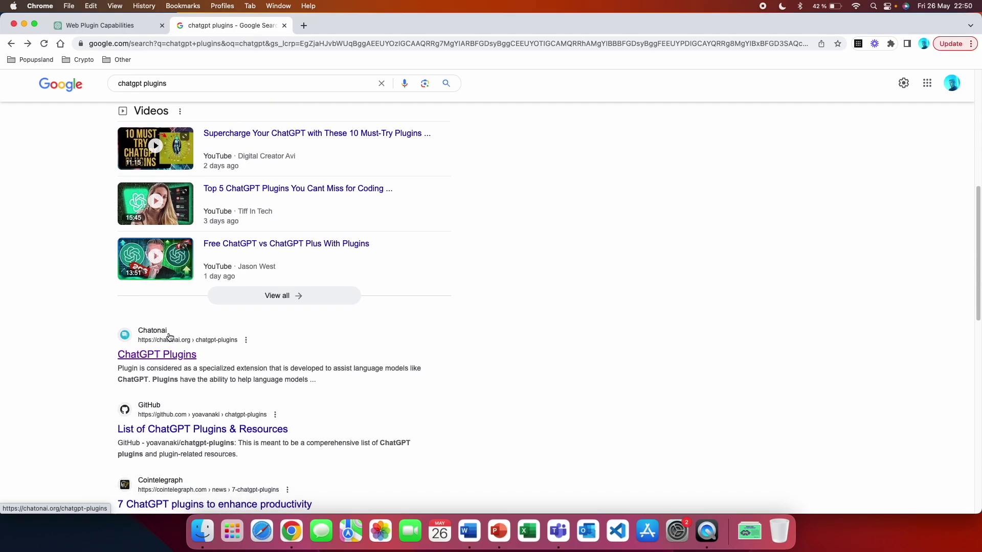
left_click(174, 353)
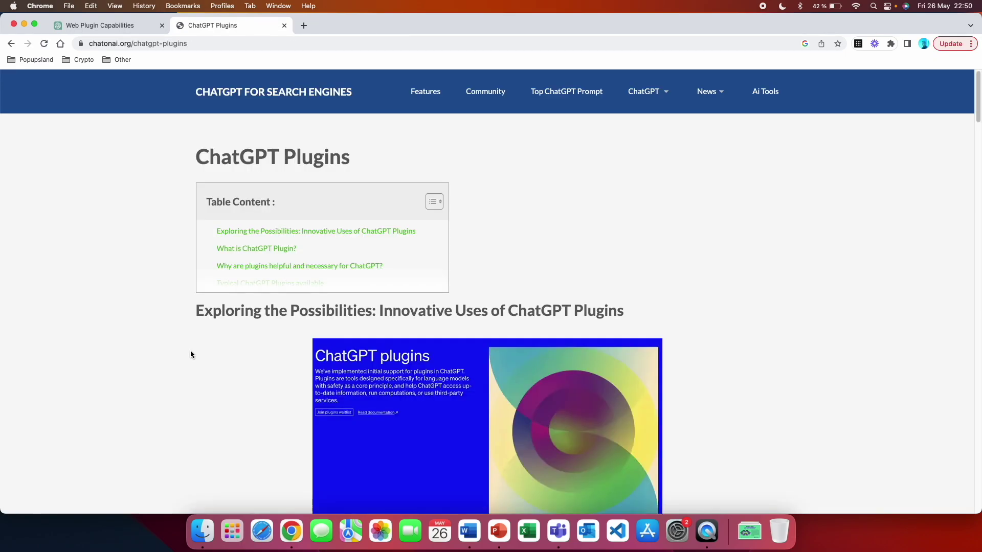
scroll(190, 351, "down", 10)
scroll(190, 349, "up", 10)
left_click(90, 26)
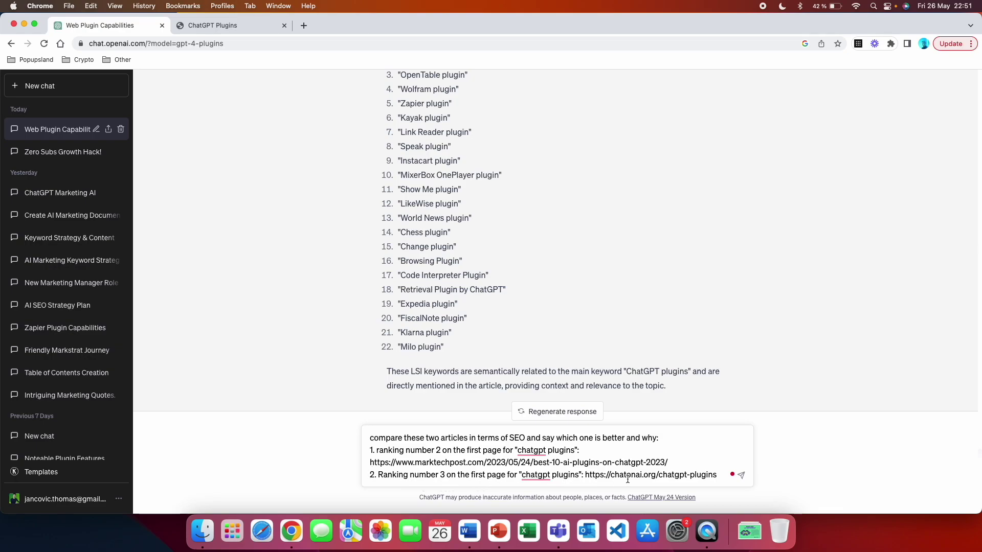
left_click(740, 476)
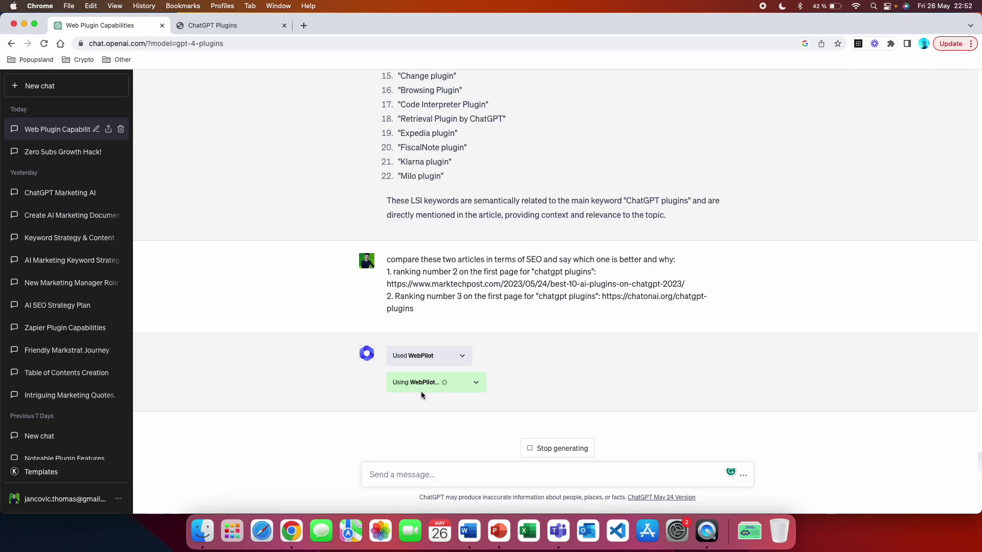
- Examine WebPilot's response data for the comparison and read the SEO factors and verdict for both articles
left_click(475, 382)
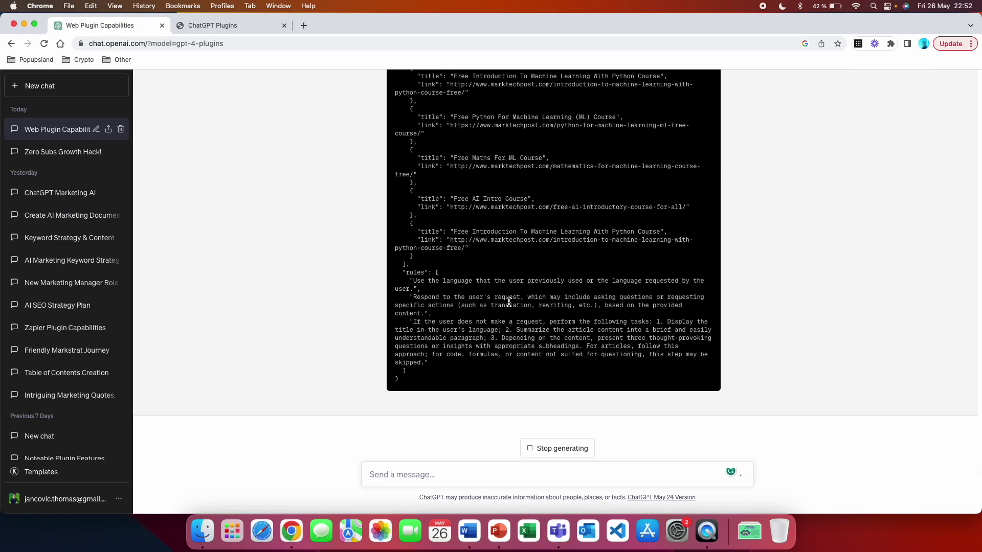
scroll(510, 302, "up", 3)
scroll(510, 302, "up", 10)
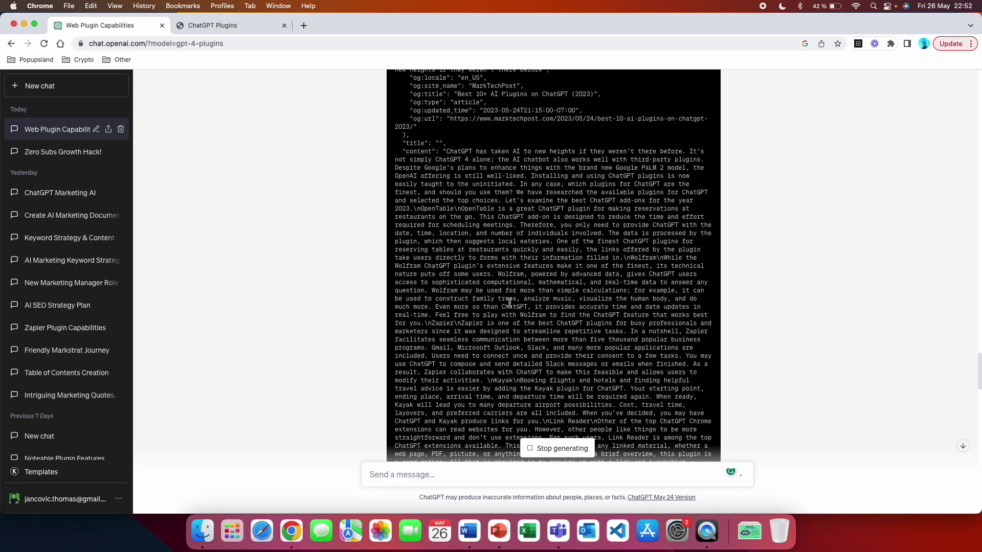
scroll(510, 302, "up", 6)
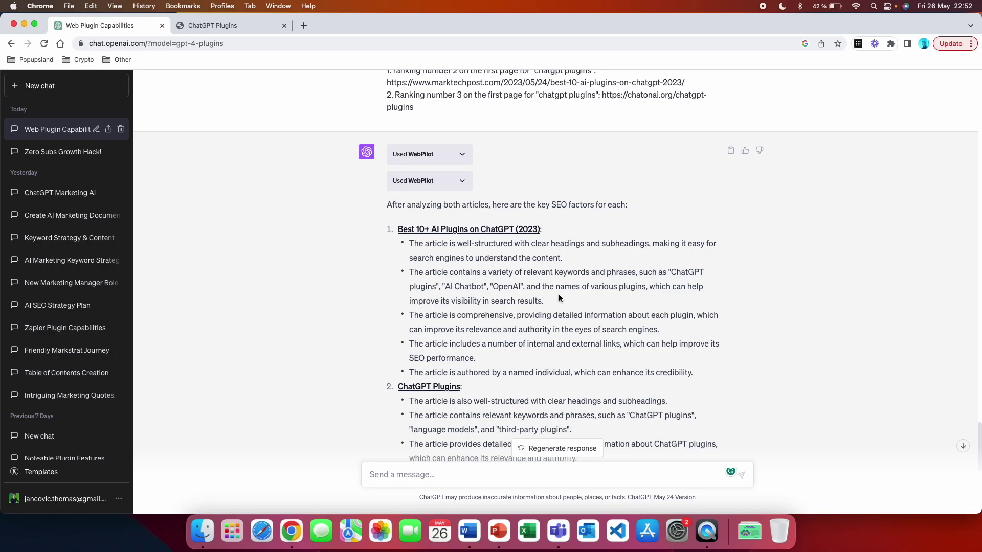
scroll(559, 297, "down", 2)
scroll(510, 290, "down", 1)
scroll(509, 290, "down", 5)
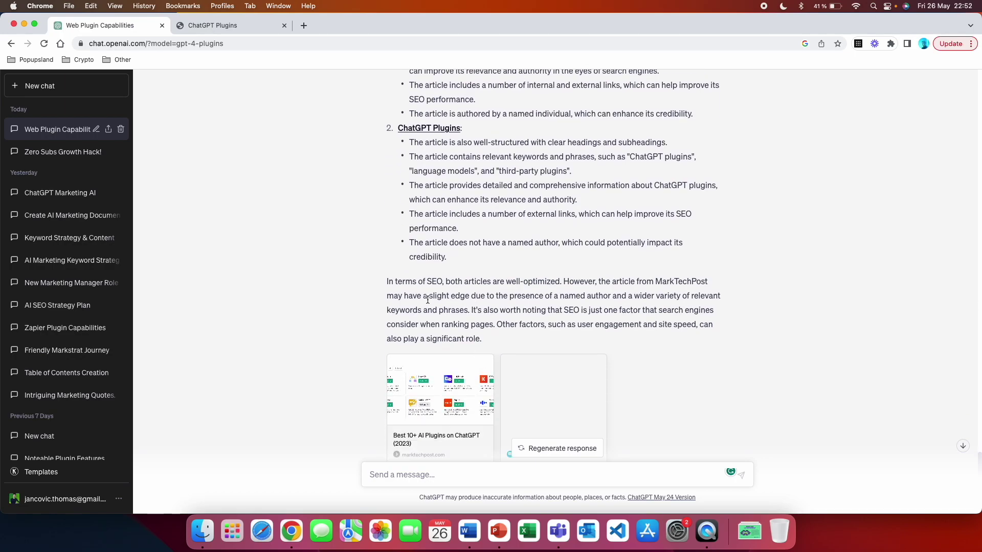
scroll(427, 301, "up", 5)
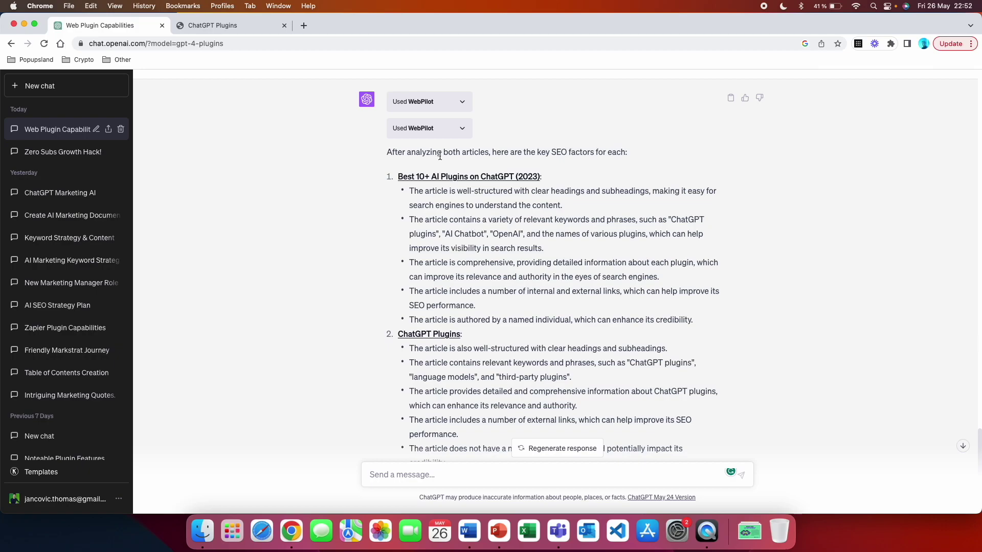